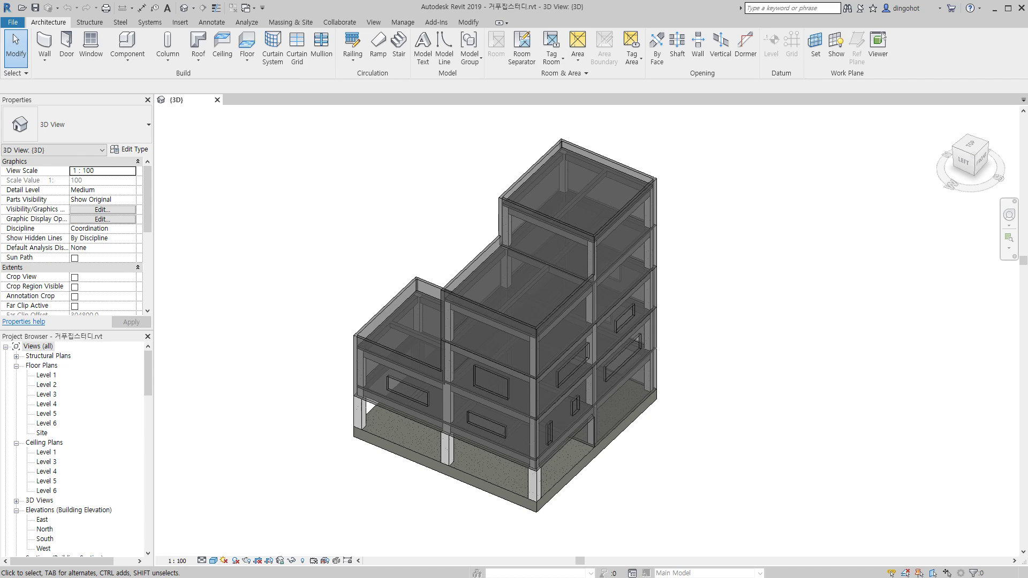
Step: Turn on Show Mass Form and Floors to reveal the boundary mass in the 3D view
mouse_move(736, 328)
middle_mouse_down("shift")
mouse_move(817, 186)
mouse_move(615, 291)
mouse_move(660, 333)
mouse_move(739, 328)
middle_mouse_up("shift")
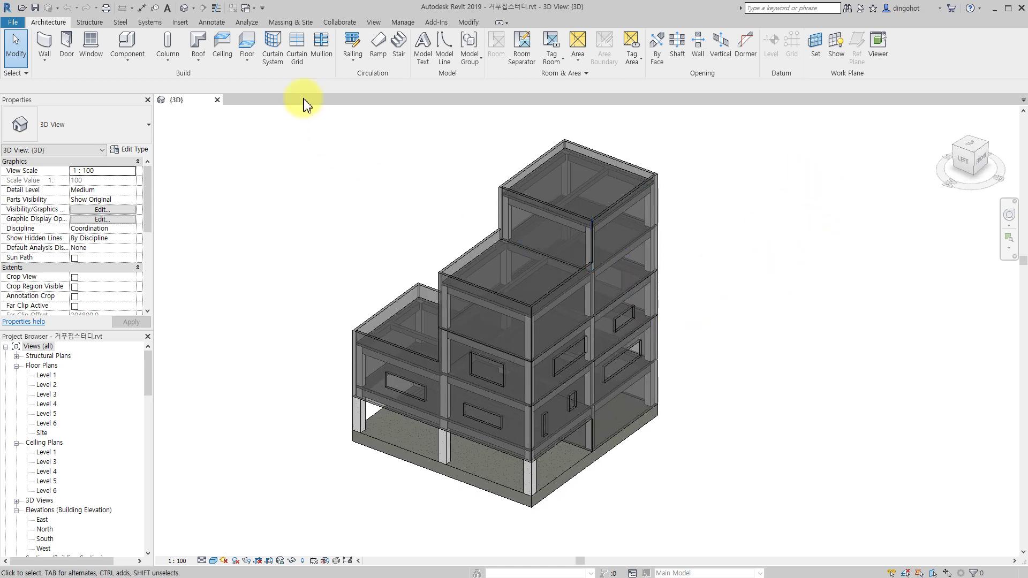
left_click(383, 27)
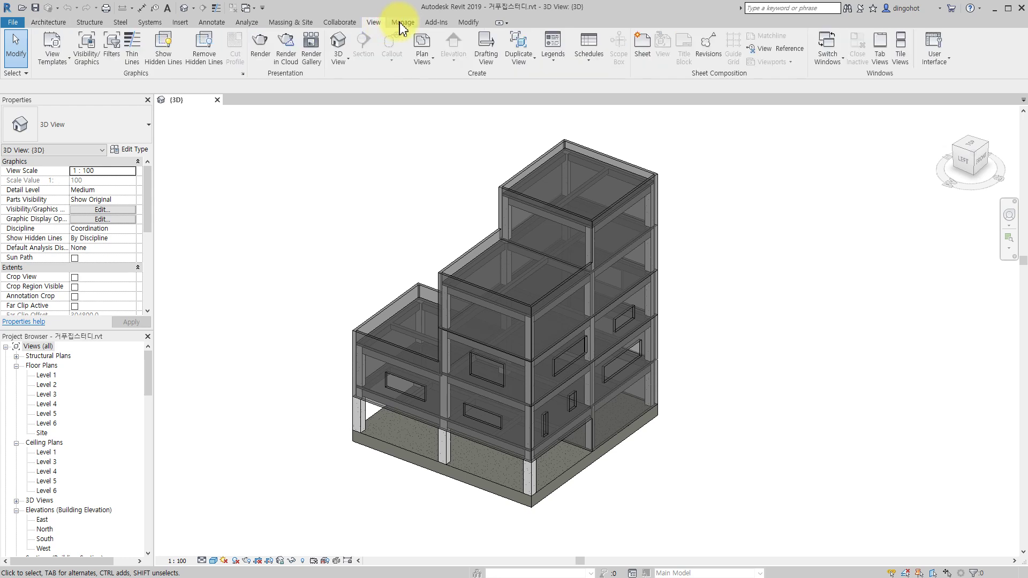
left_click(292, 22)
left_click(63, 42)
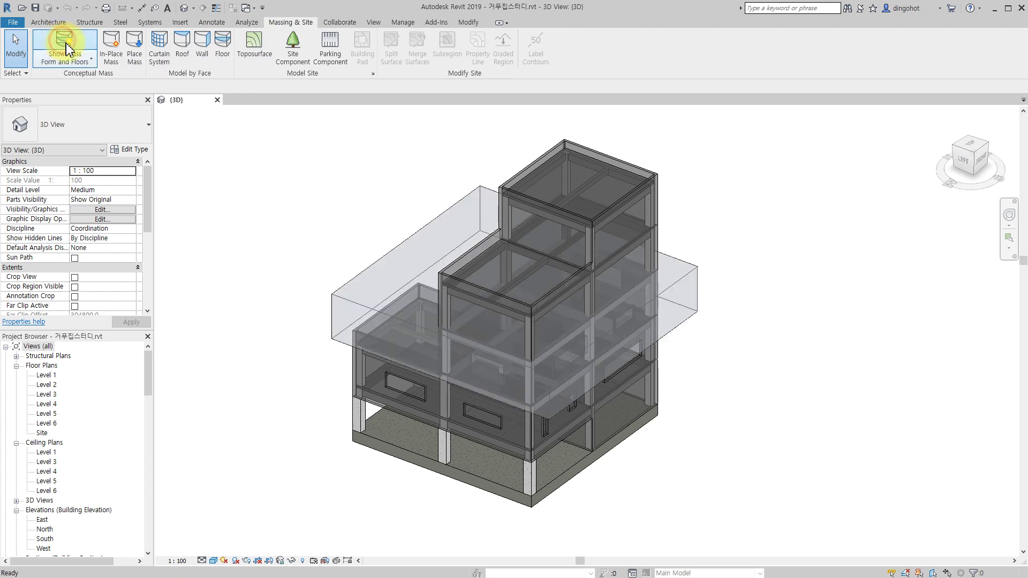
Step: Open the East elevation, where the mass spans Level 3 to Level 4
middle_click_drag(280, 198, 435, 209, "shift")
left_click(445, 274)
mouse_move(445, 274)
middle_mouse_down("shift")
mouse_move(475, 183)
mouse_move(739, 277)
mouse_move(390, 390)
middle_mouse_up("shift")
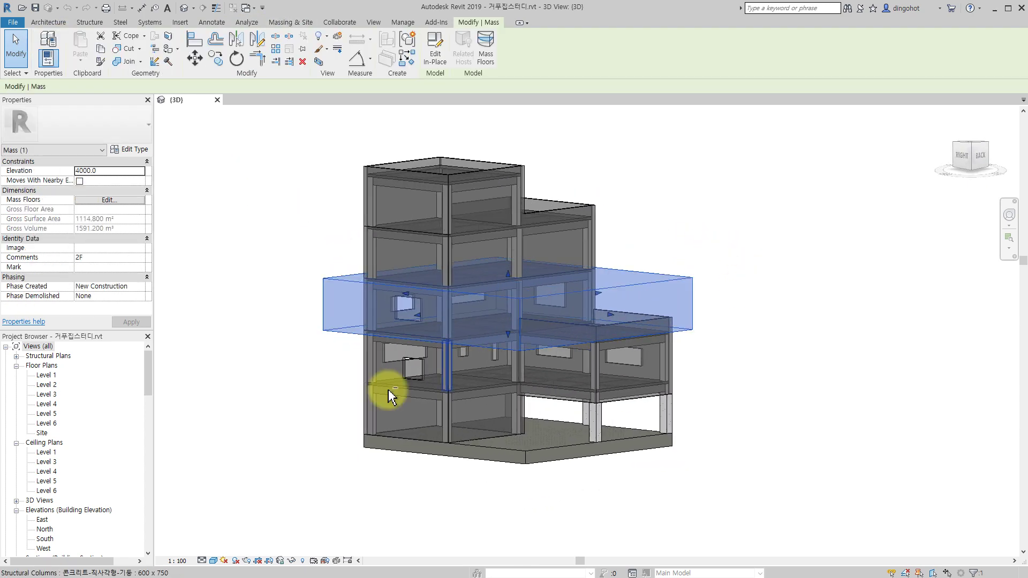
left_click(196, 487)
double_click(41, 520)
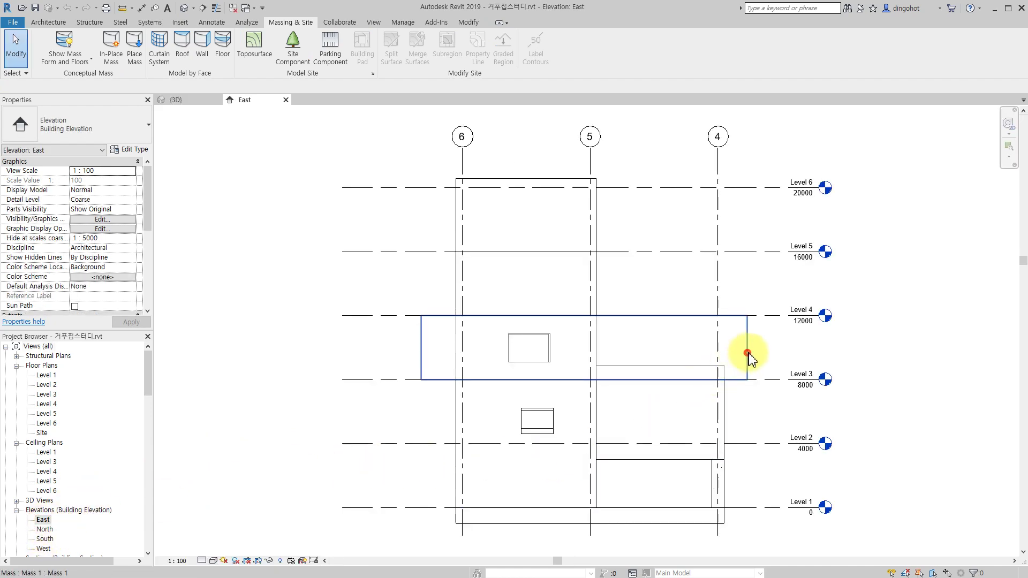
Step: Move the boundary mass 8000 mm down to the Level 1–2 band, then view it in default 3D
left_click(748, 351)
middle_click_drag(748, 351, 699, 359)
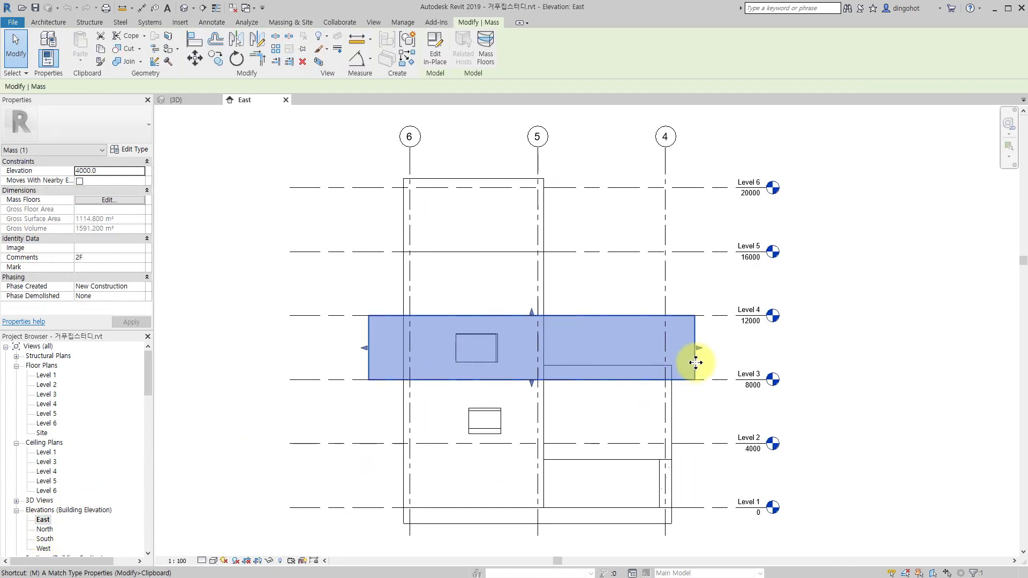
key("m")
key("v")
left_click(694, 382)
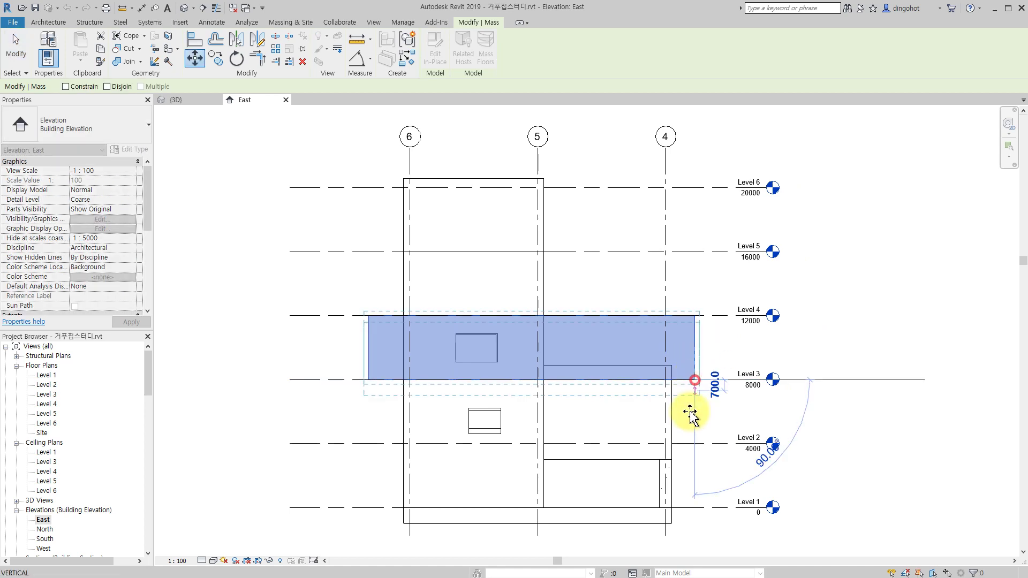
left_click(696, 507)
left_click(857, 470)
middle_click_drag(857, 470, 775, 460)
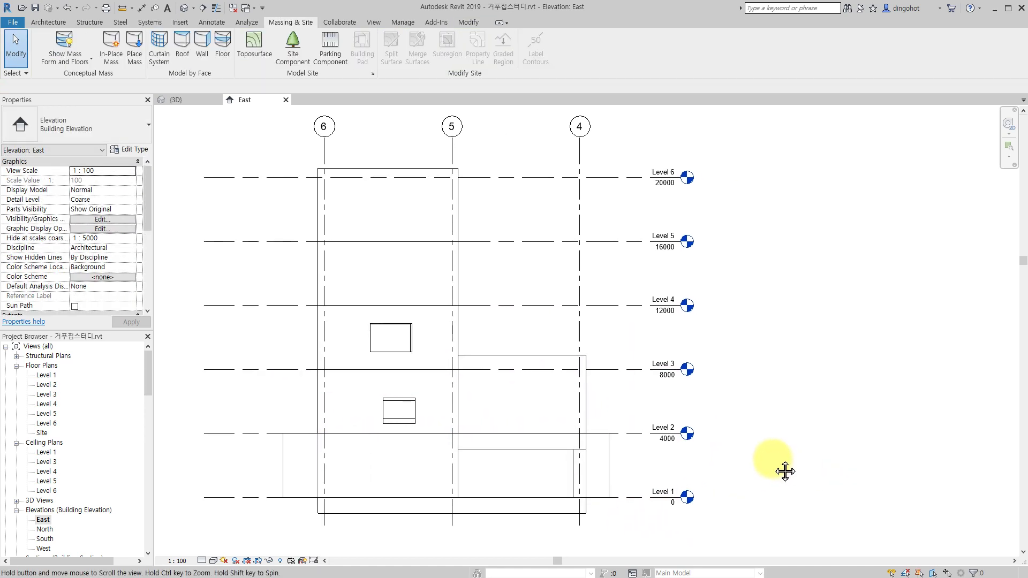
left_click(189, 8)
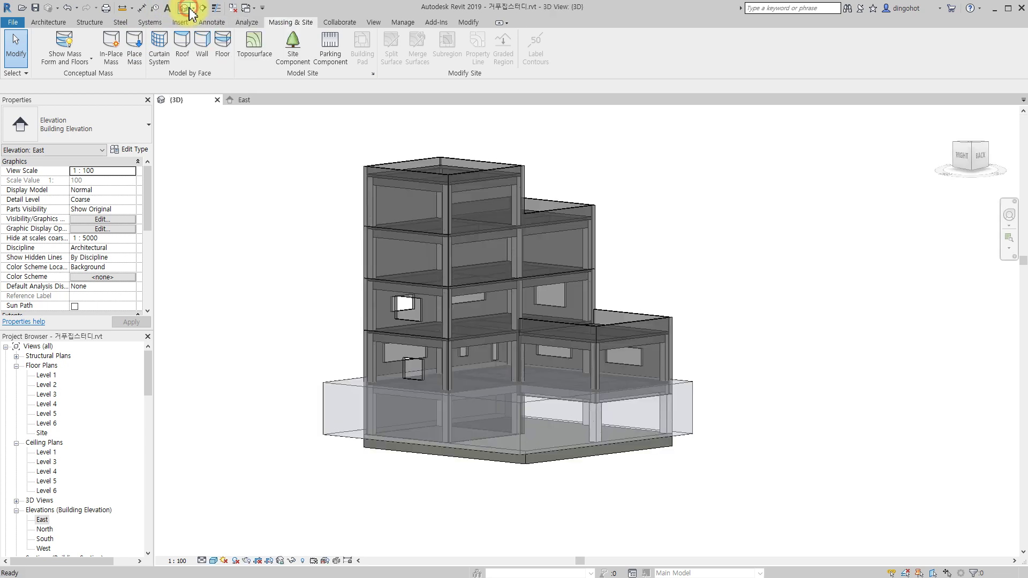
mouse_move(569, 321)
middle_mouse_down("shift")
mouse_move(717, 315)
mouse_move(699, 321)
middle_mouse_up("shift")
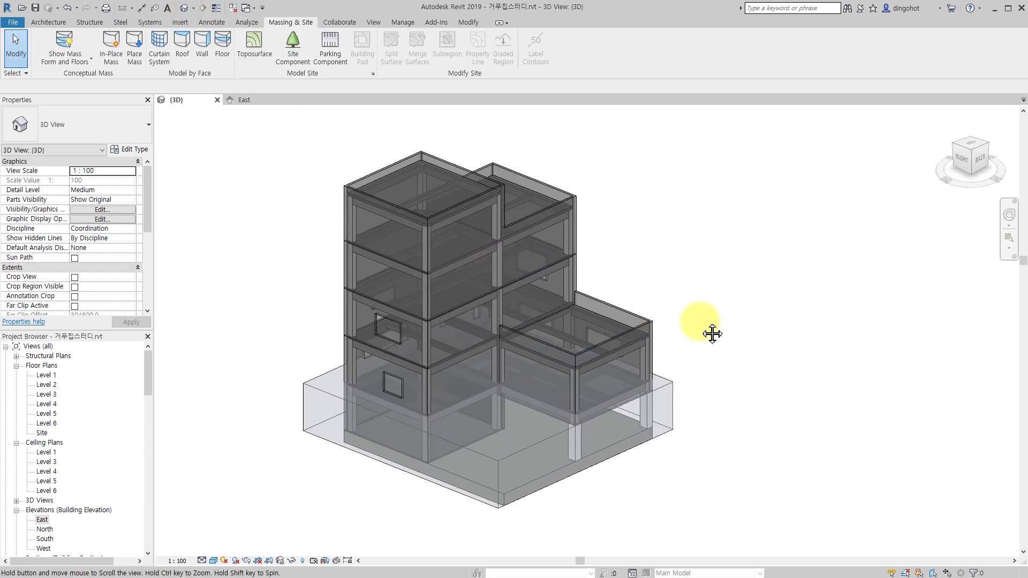
Step: Load the 거푸집물량산출(구역선택) script in Dynamo Player
left_click(410, 24)
left_click(986, 47)
scroll(621, 268, "down", 3)
scroll(621, 281, "down", 3)
scroll(620, 280, "up", 1)
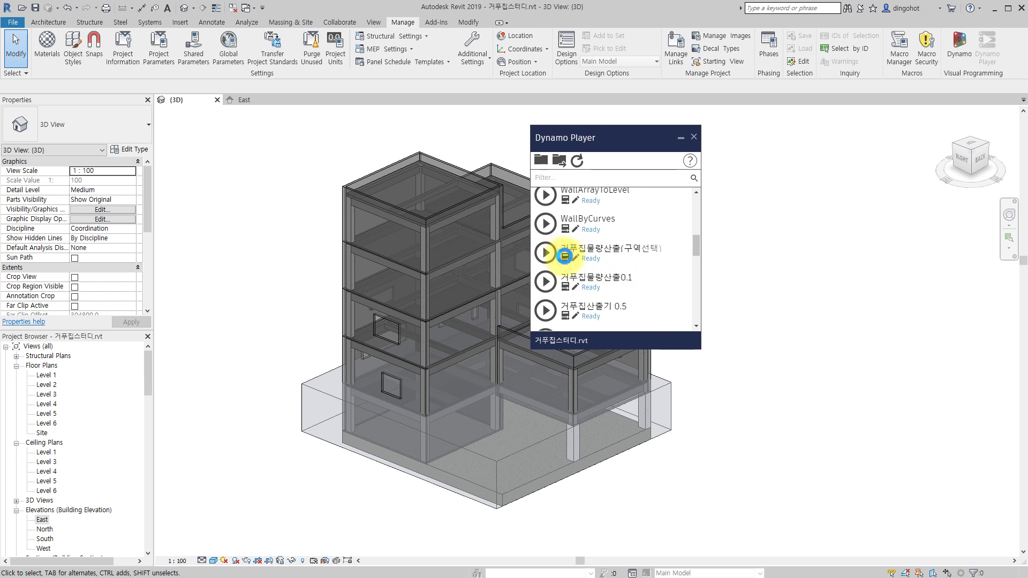
left_click(564, 256)
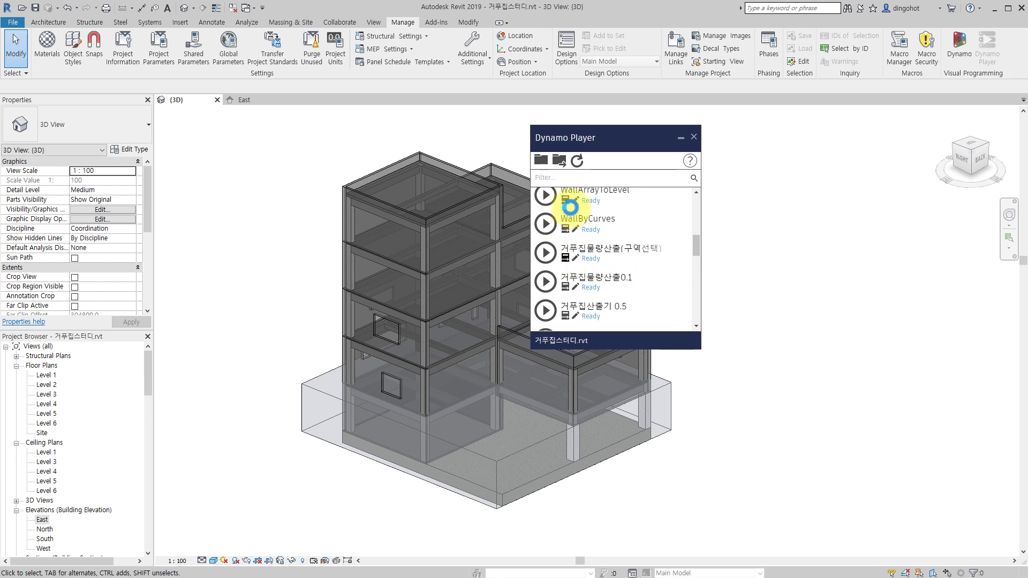
Step: Feed the script the base mass as boundary and 131 window-selected building elements
left_click_drag(605, 140, 824, 139)
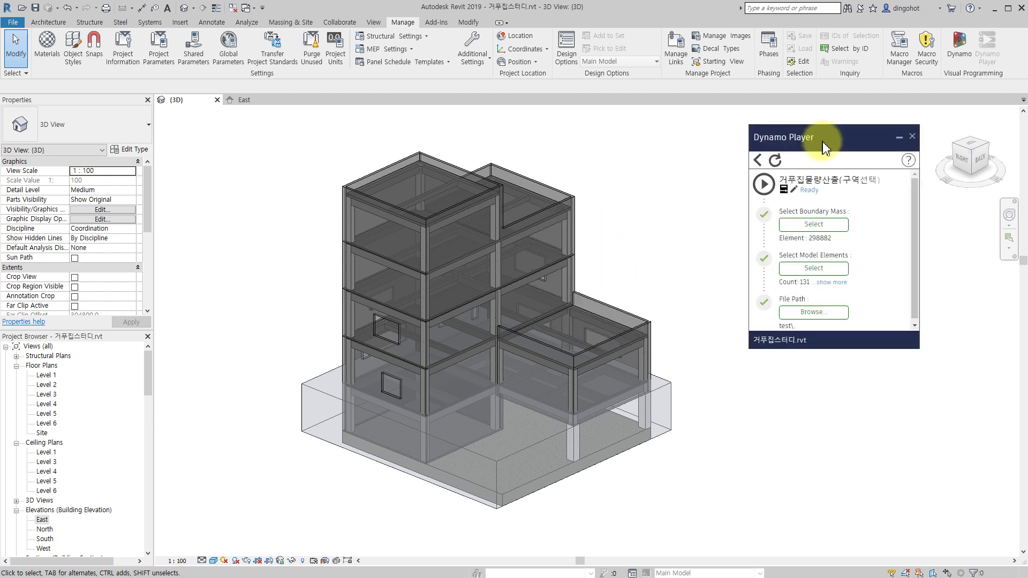
left_click(807, 224)
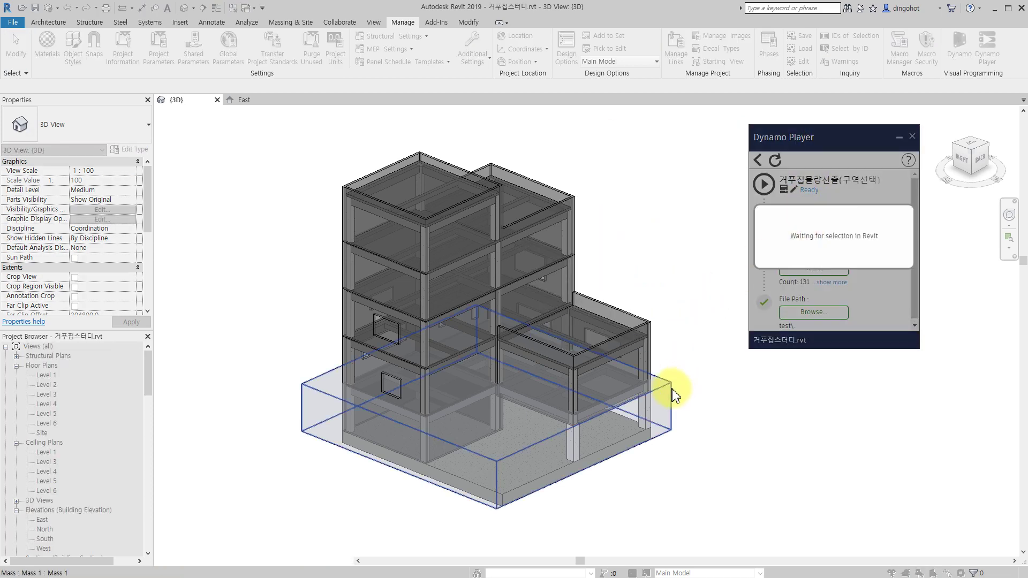
left_click(671, 388)
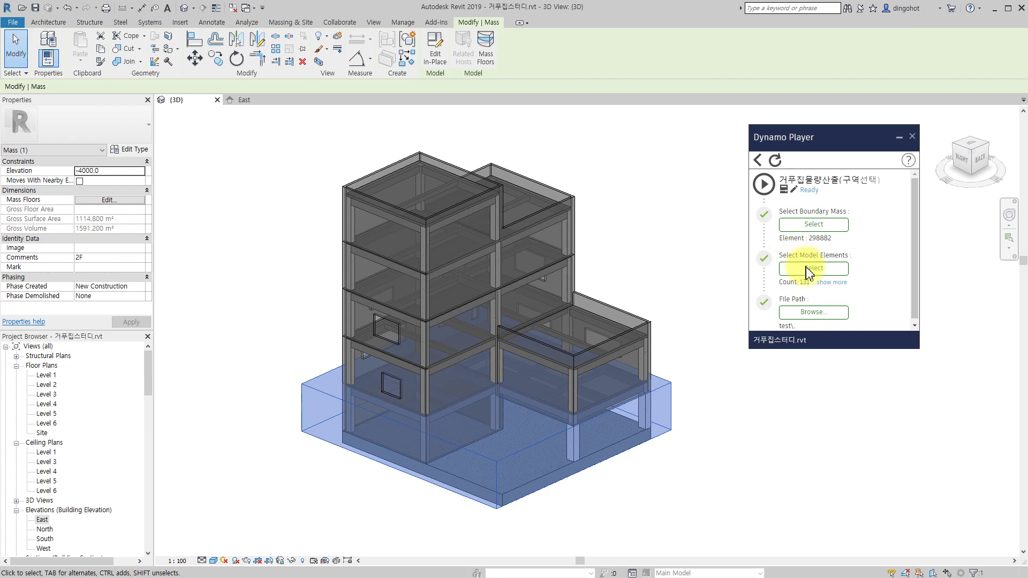
left_click(806, 268)
left_click_drag(335, 127, 657, 525)
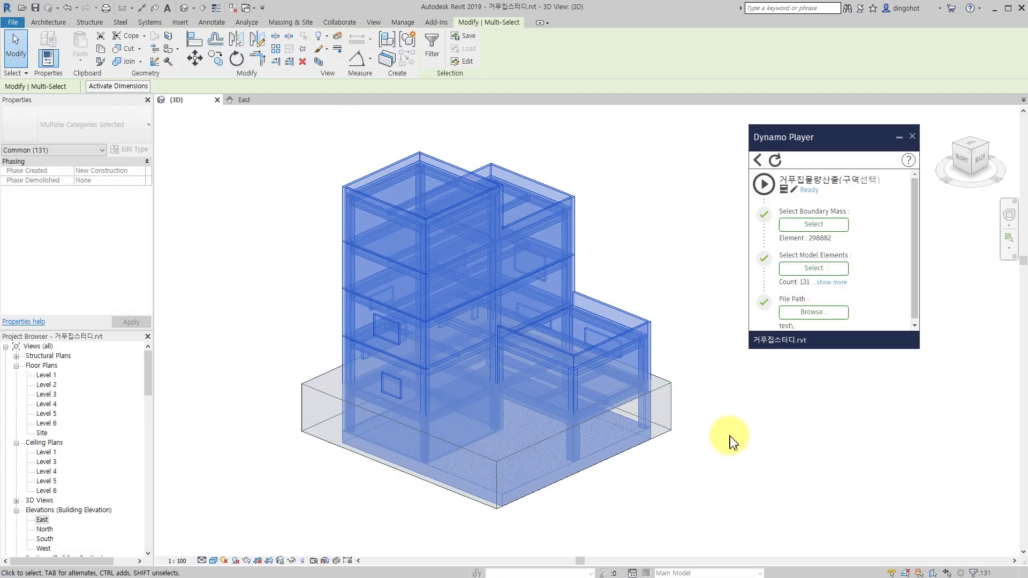
left_click(811, 314)
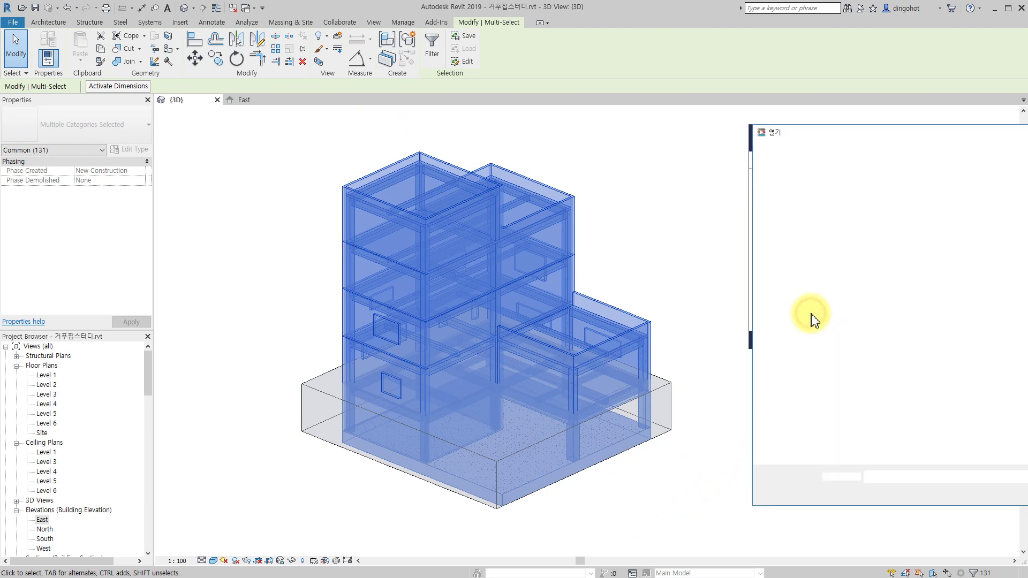
Step: Choose D:\Dropbox\Dynamo\form.cvs as the script's output file and run it
left_click_drag(842, 134, 505, 106)
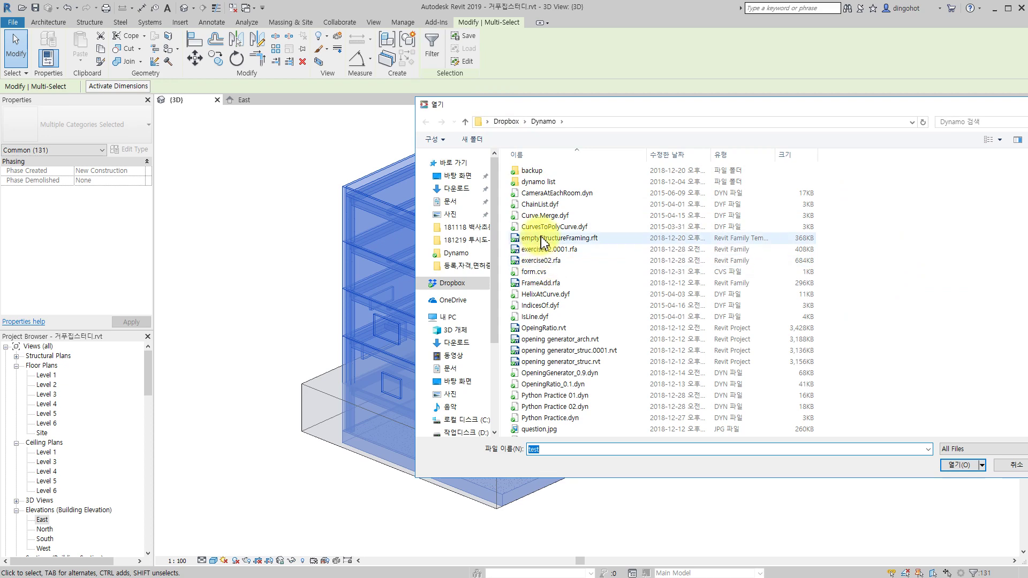
left_click(683, 157)
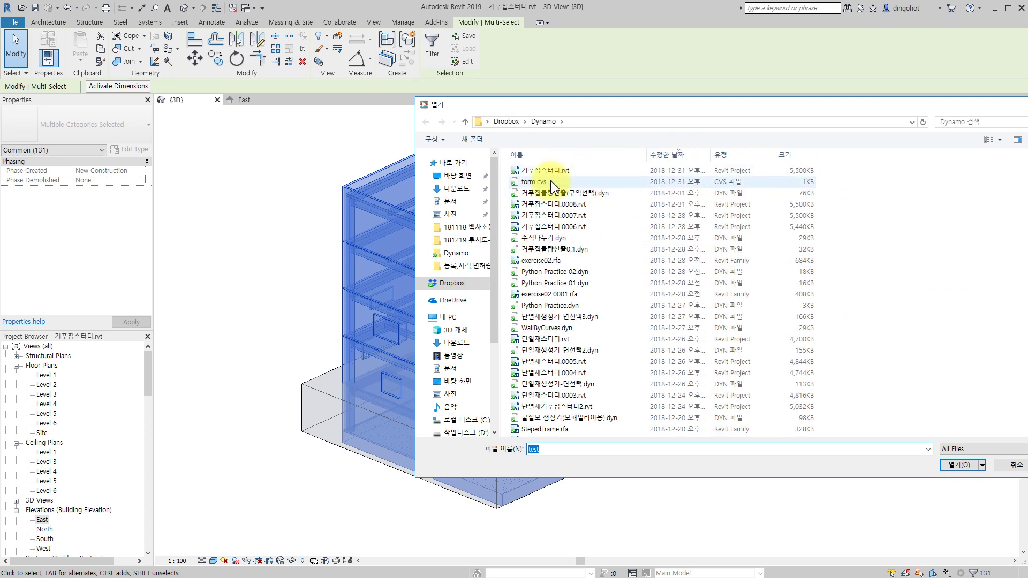
left_click(534, 181)
left_click(959, 469)
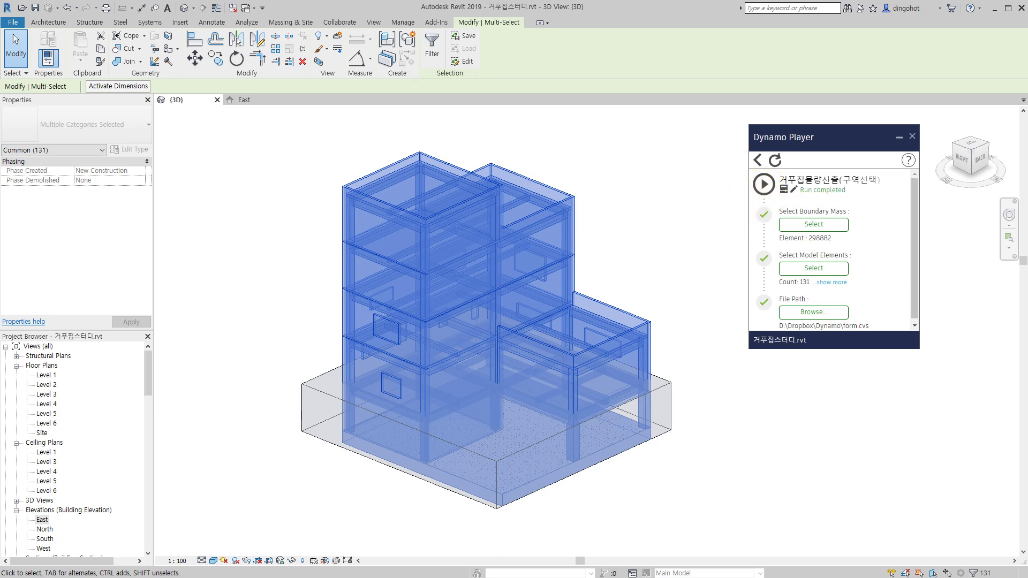
Step: Review form.cvs results in Excel: concrete 106.76, H-Form 204.59, V-Form 410.1, then return to Revit
mouse_move(528, 236)
left_mouse_down()
mouse_move(423, 185)
mouse_move(406, 155)
left_mouse_up()
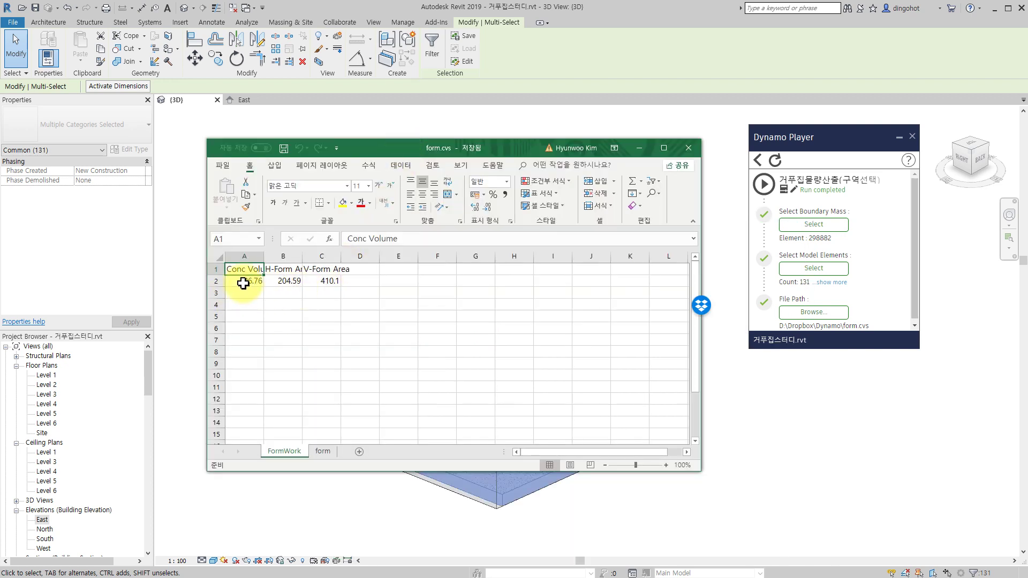
left_click(776, 54)
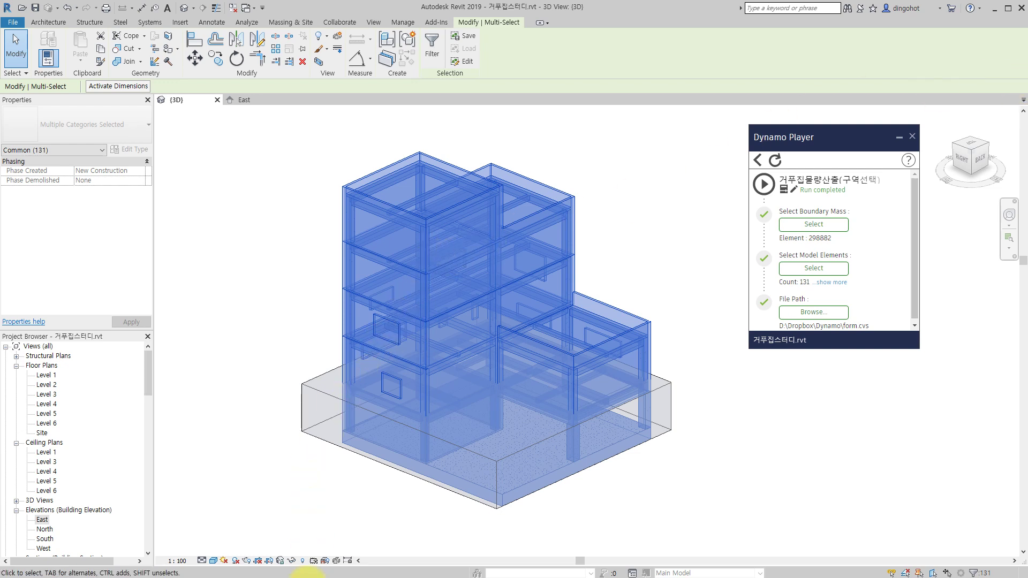
left_click(786, 402)
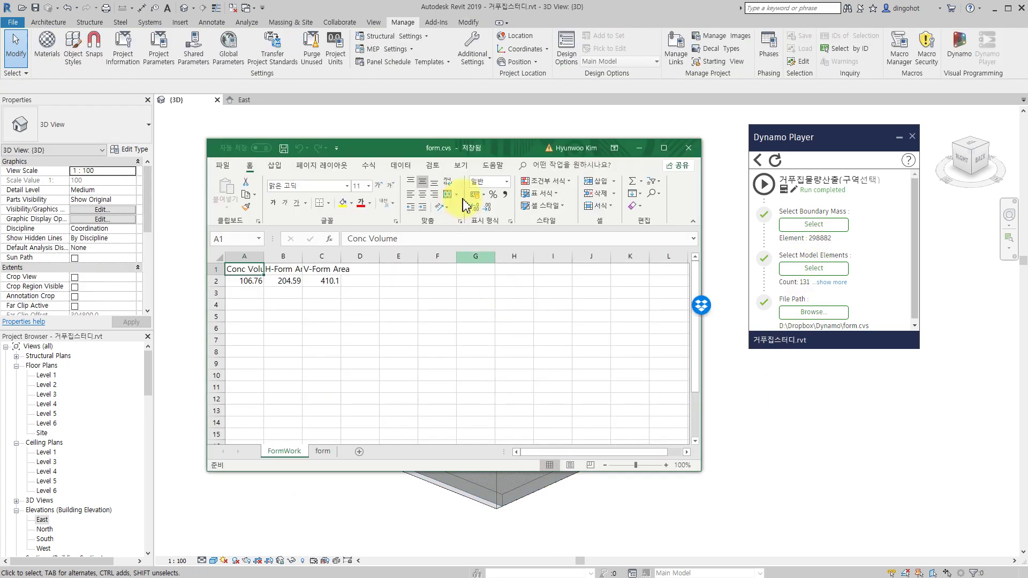
left_click_drag(469, 147, 409, 200)
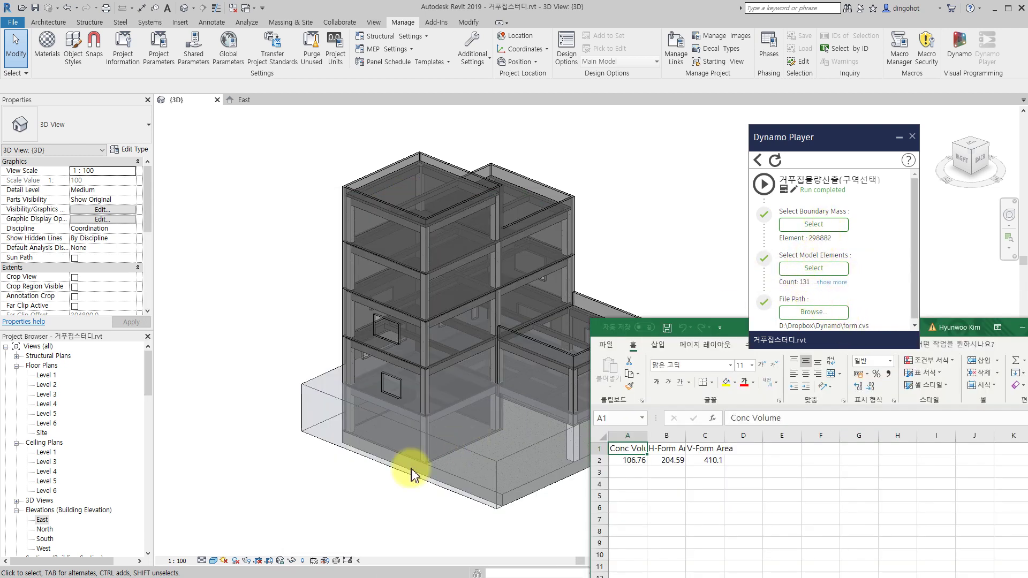
left_click(292, 500)
Step: On the North elevation, raise the mass to Level 2–3 and rerun, giving 115, 201.84, 519.73
double_click(45, 530)
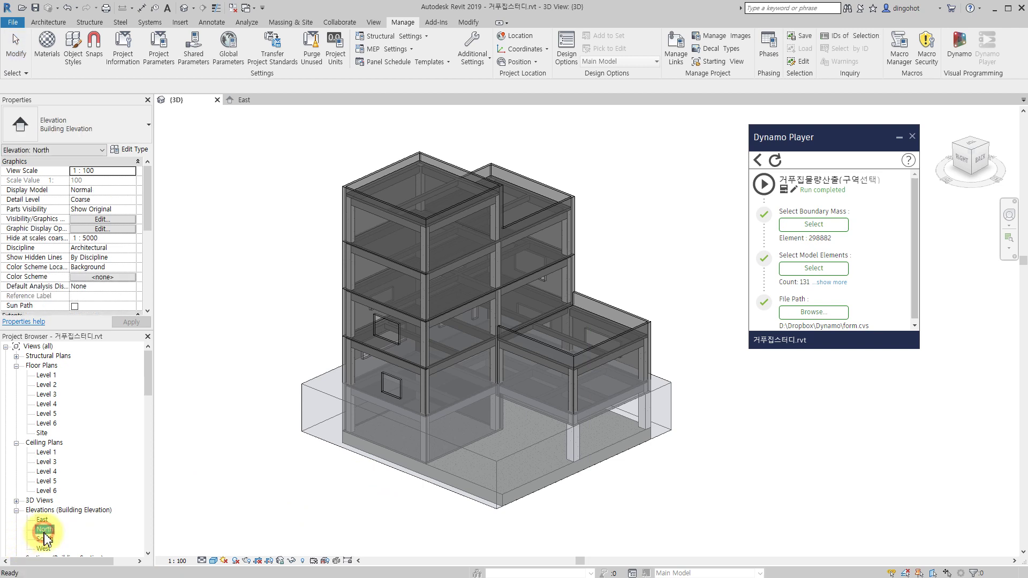
middle_click_drag(470, 395, 329, 393)
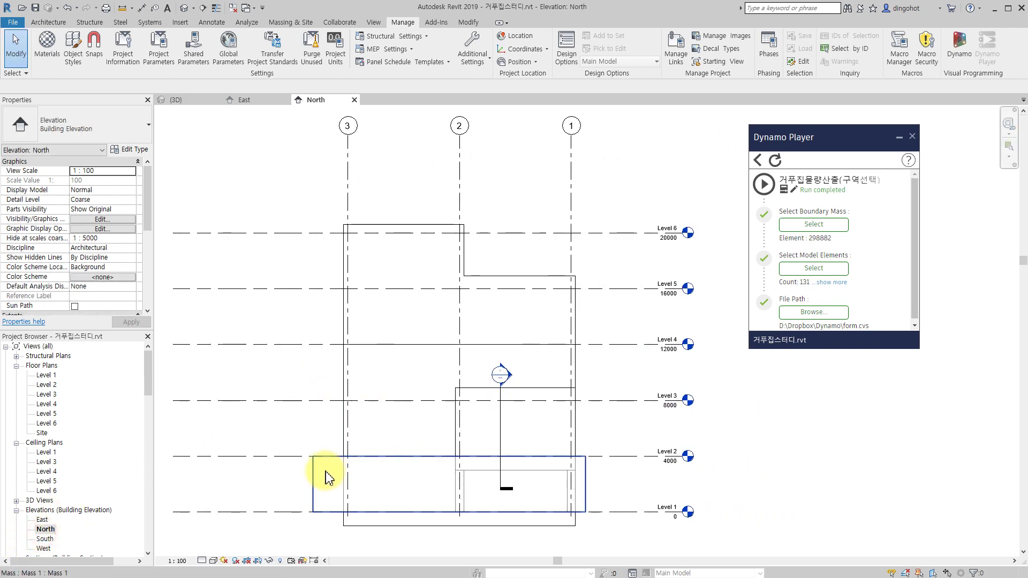
left_click(322, 472)
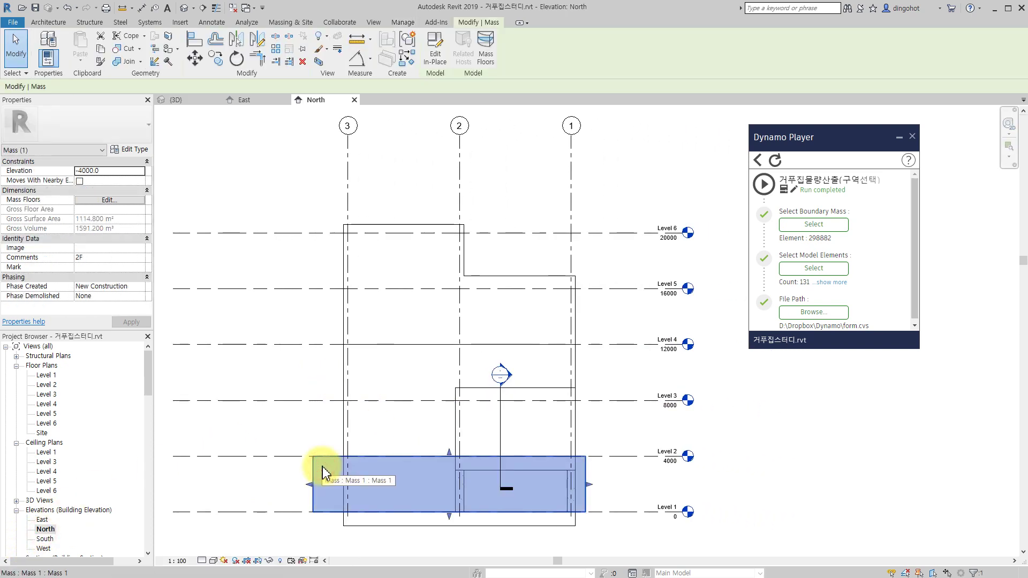
left_click(615, 456)
left_click(616, 400)
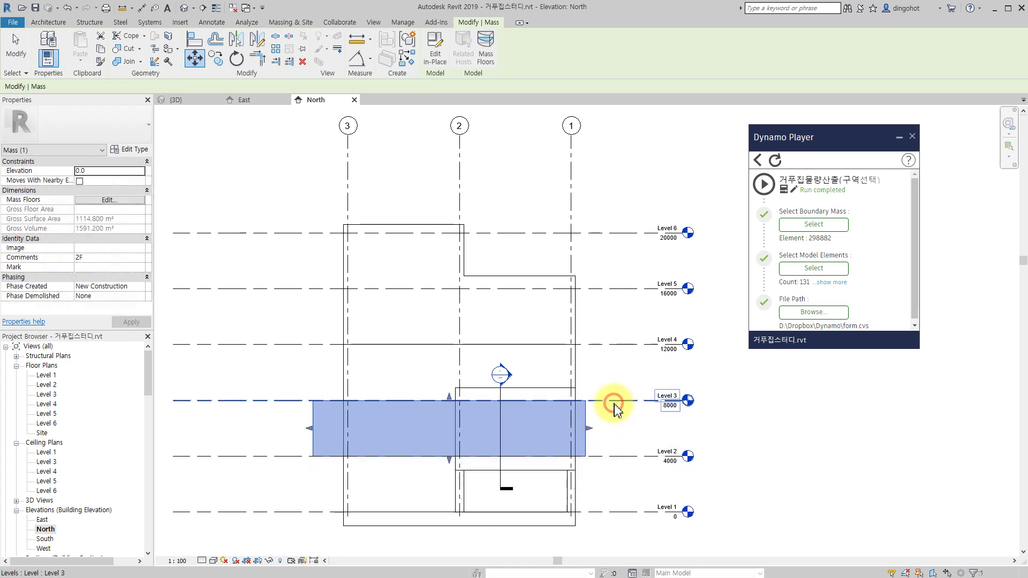
left_click(712, 308)
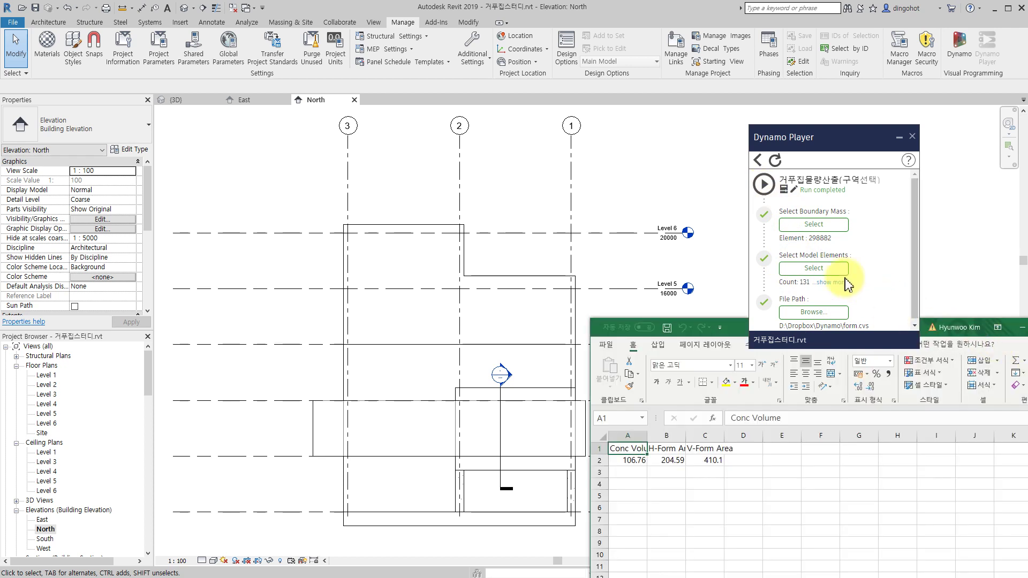
left_click(766, 185)
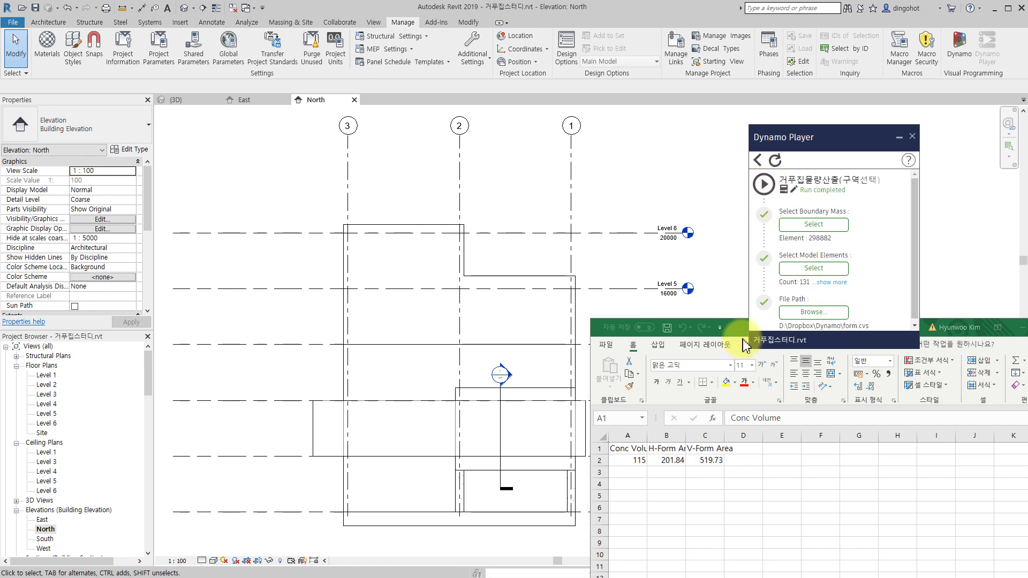
left_click(627, 295)
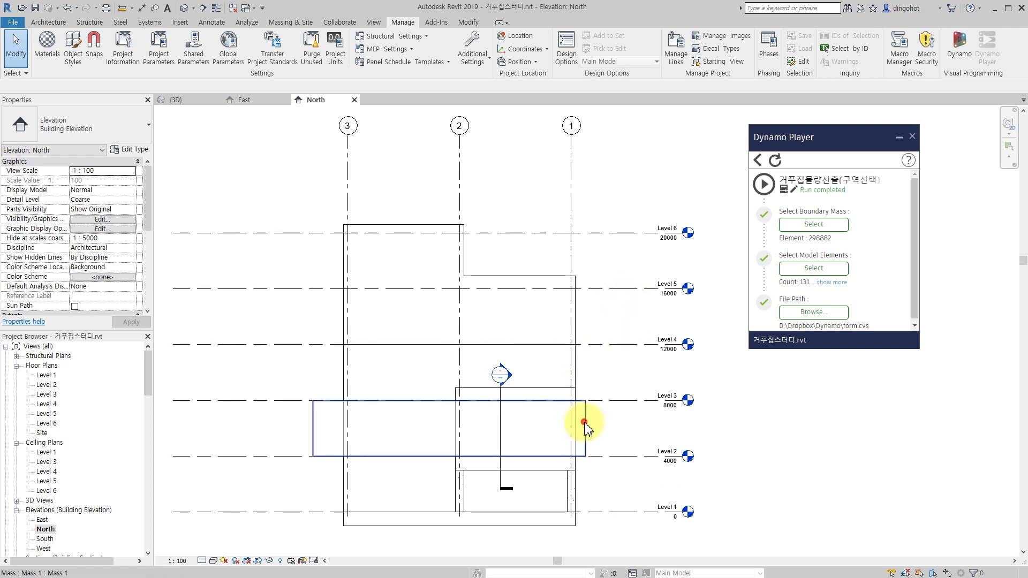
Step: Move the boundary mass up one level to the Level 3–4 band and rerun the quantity graph
left_click(585, 423)
key("m")
key("v")
left_click(594, 402)
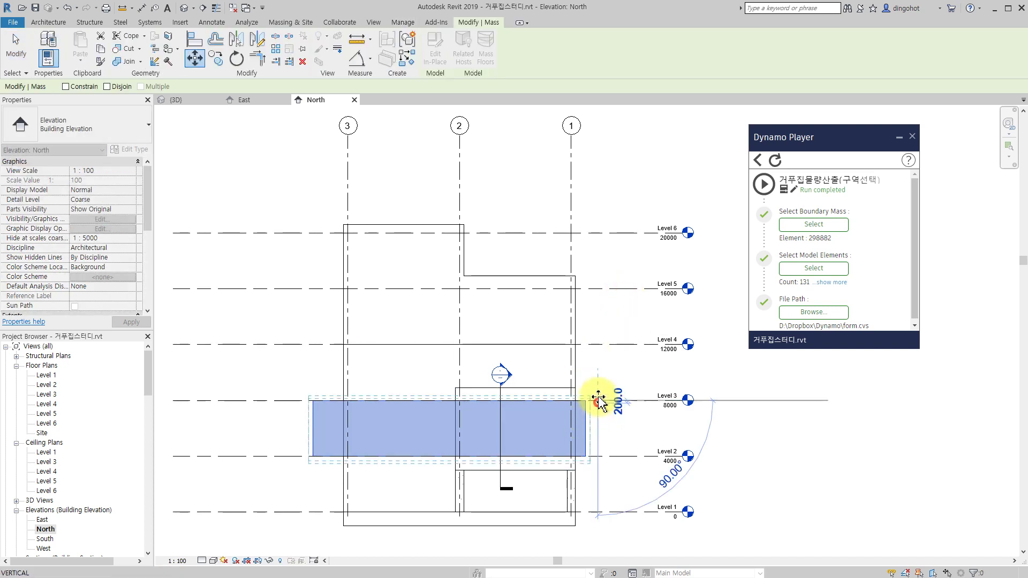
left_click(595, 343)
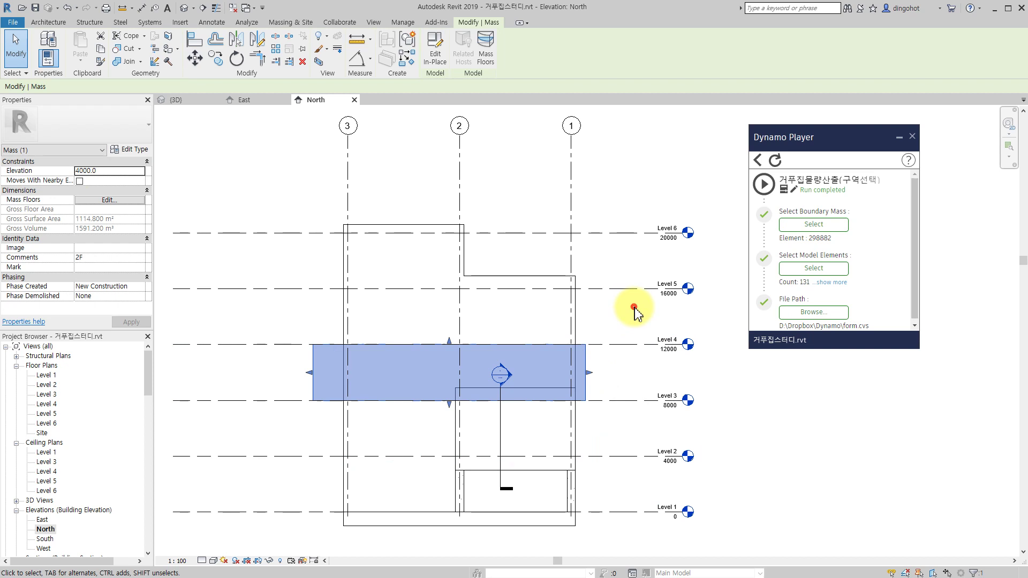
left_click(635, 313)
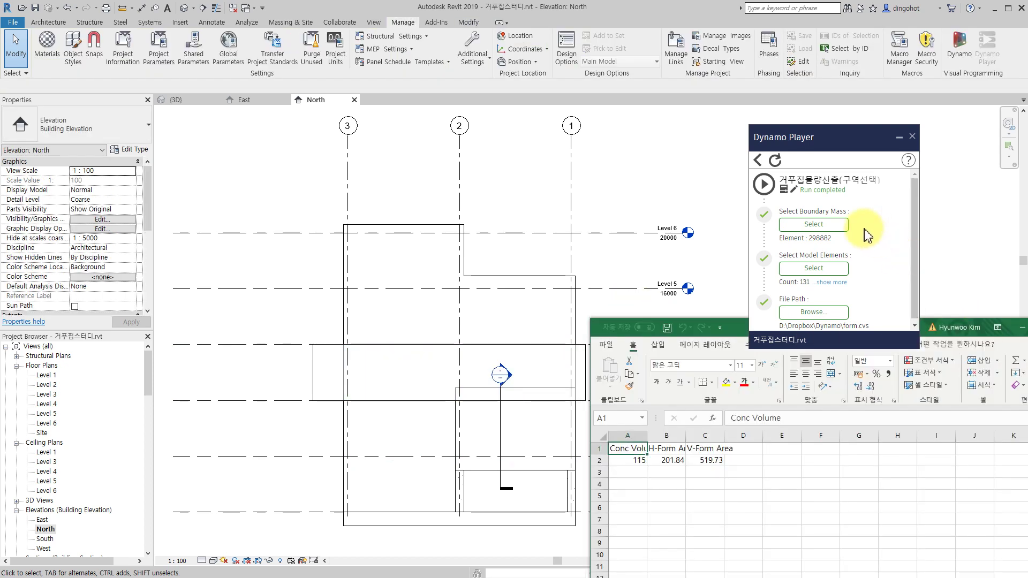
left_click(763, 184)
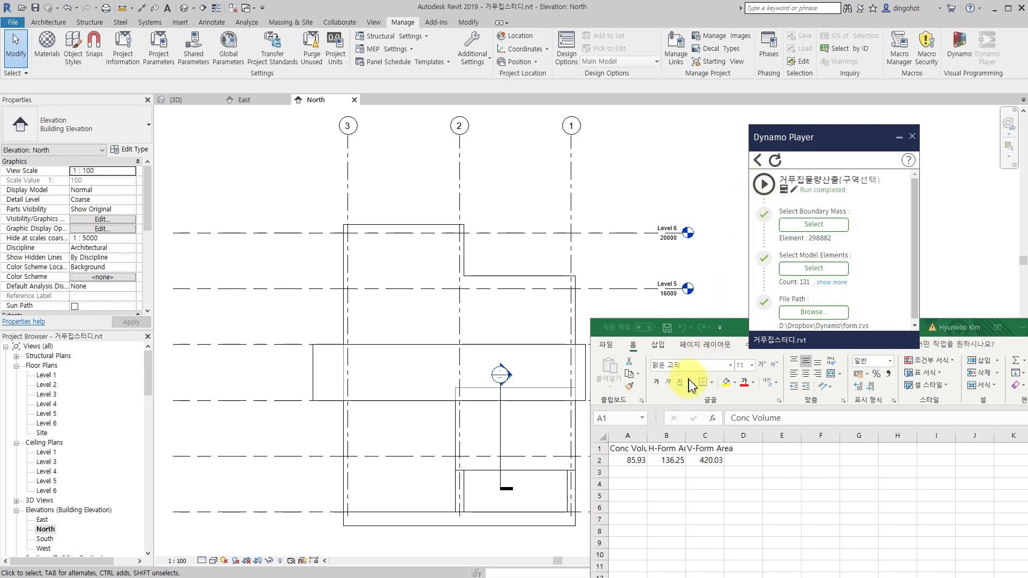
left_click(591, 274)
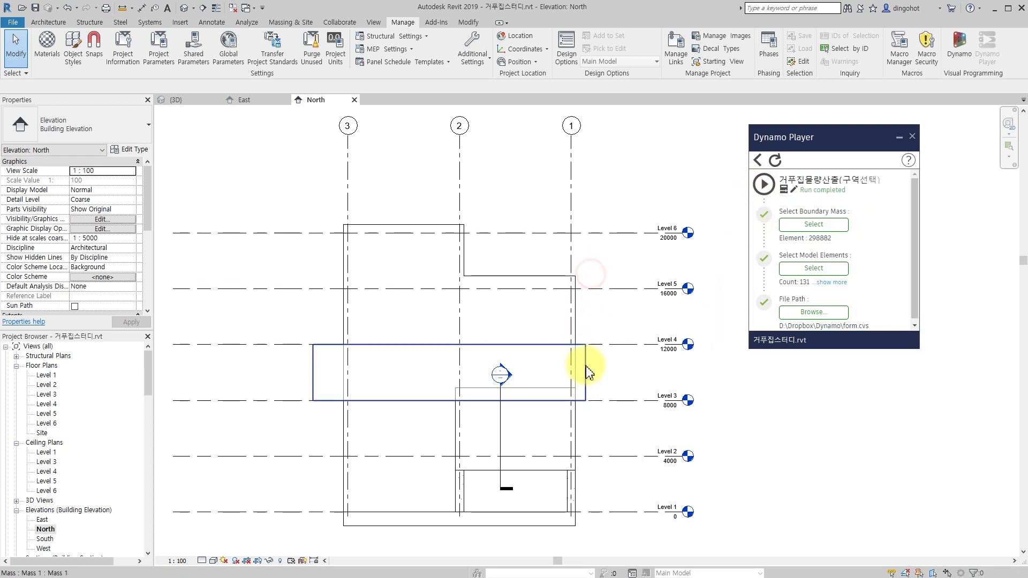
Step: Move the boundary mass up one level into the Level 4–5 band
left_click(585, 368)
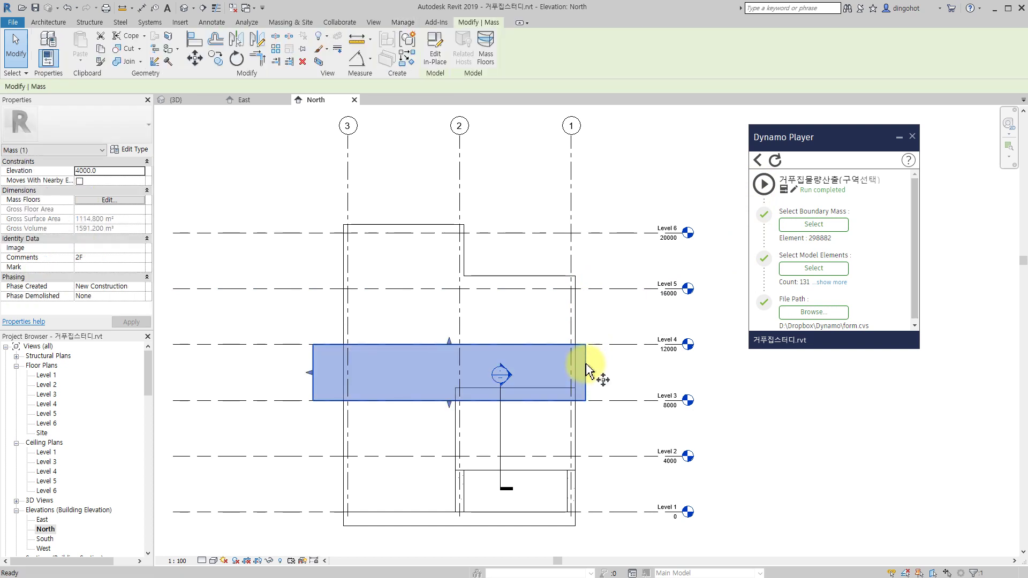
key("m")
key("v")
left_click(601, 344)
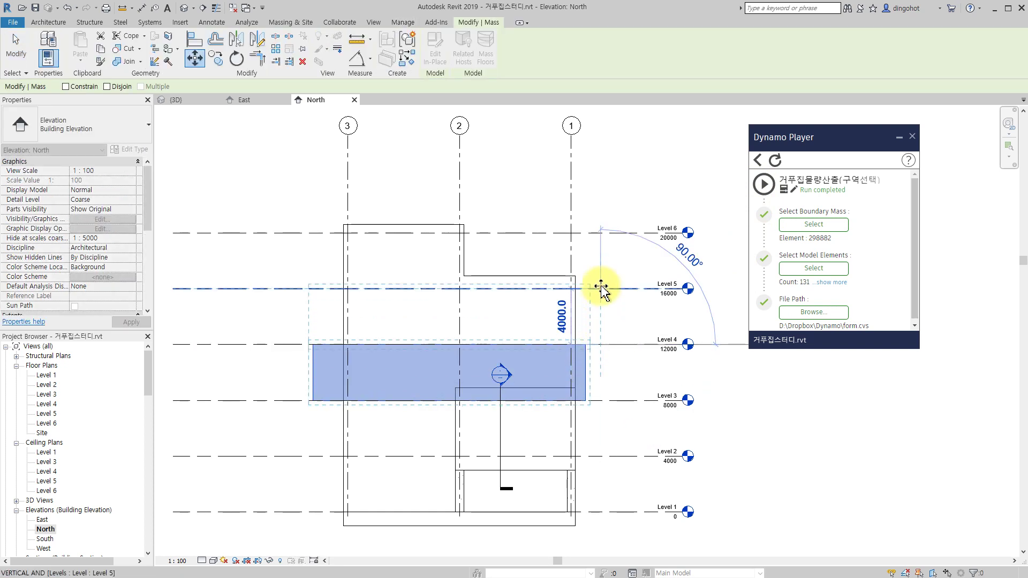
left_click(601, 288)
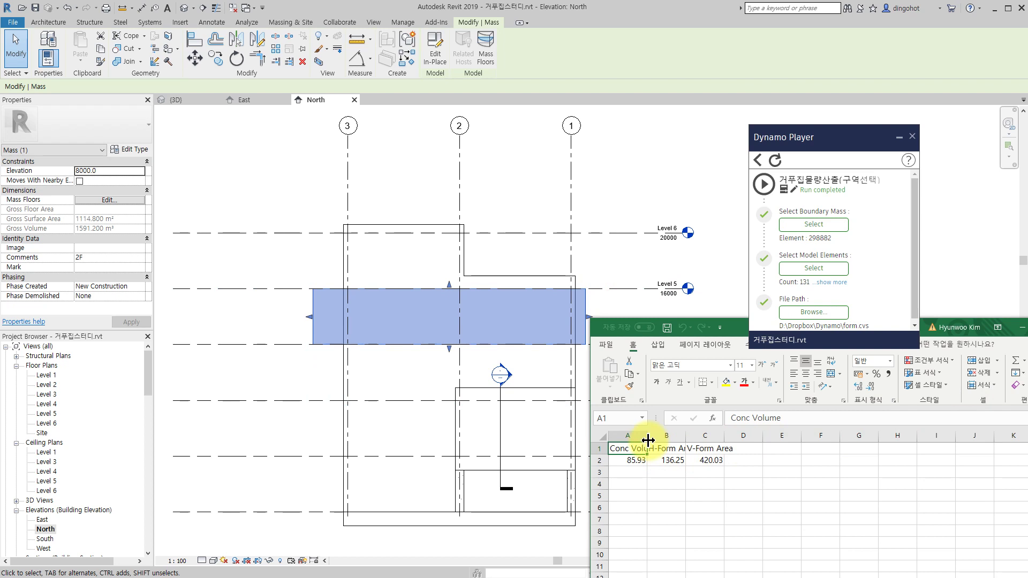
Step: Rerun the quantity graph and widen Excel columns A–C to fit their headings
left_click_drag(707, 435, 775, 439)
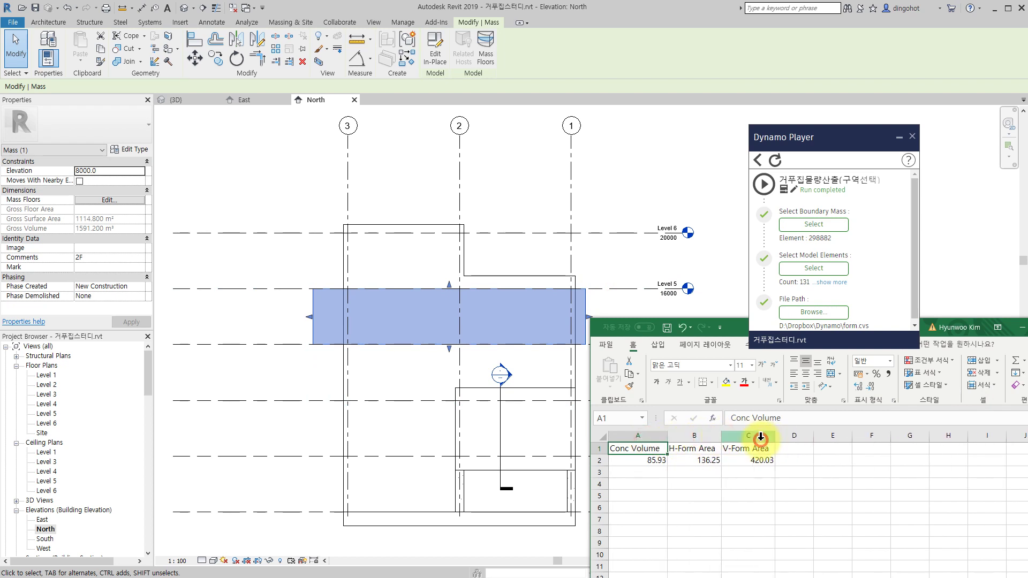
left_click(832, 483)
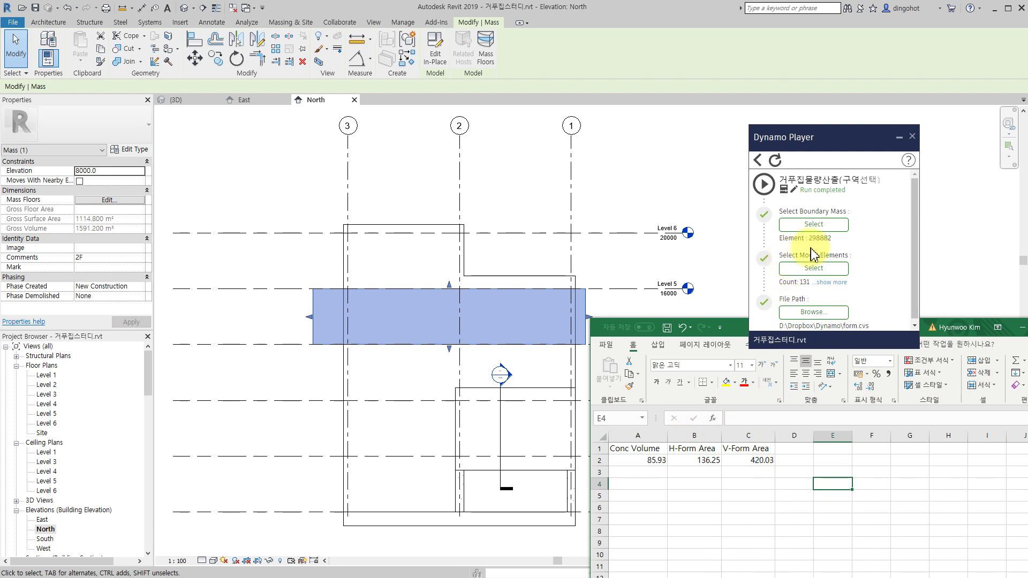
left_click(766, 185)
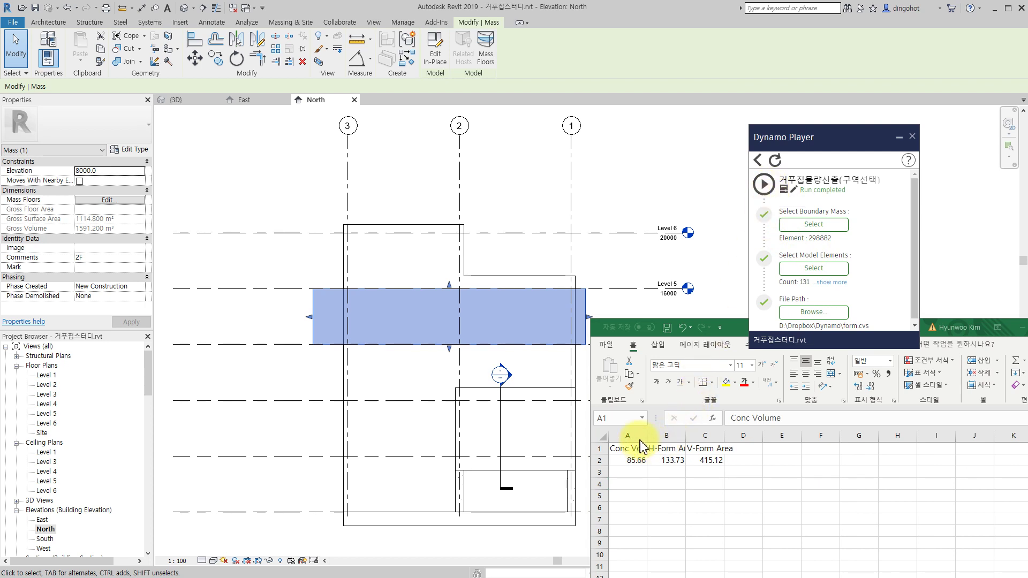
left_click_drag(647, 436, 771, 436)
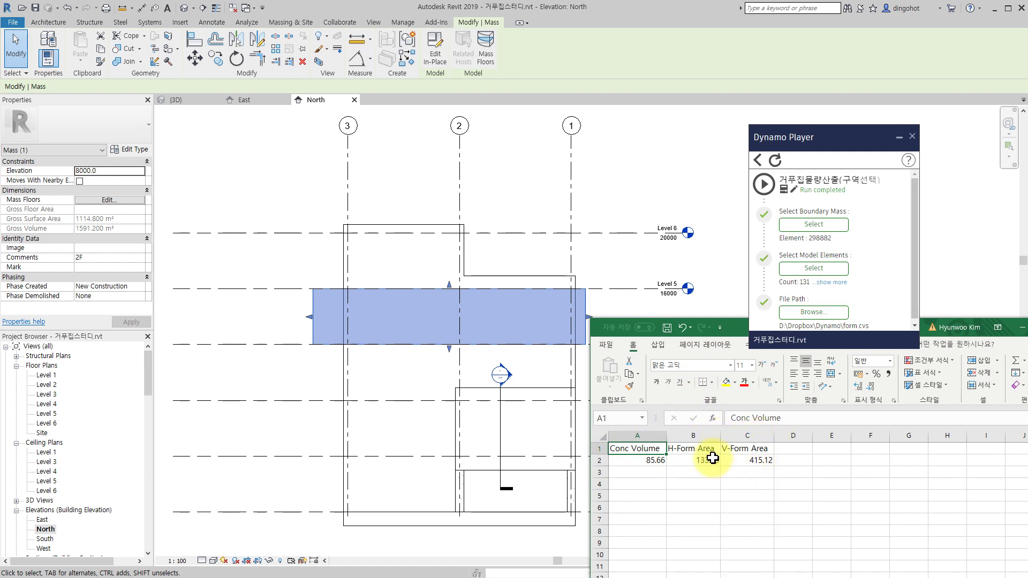
left_click(550, 307)
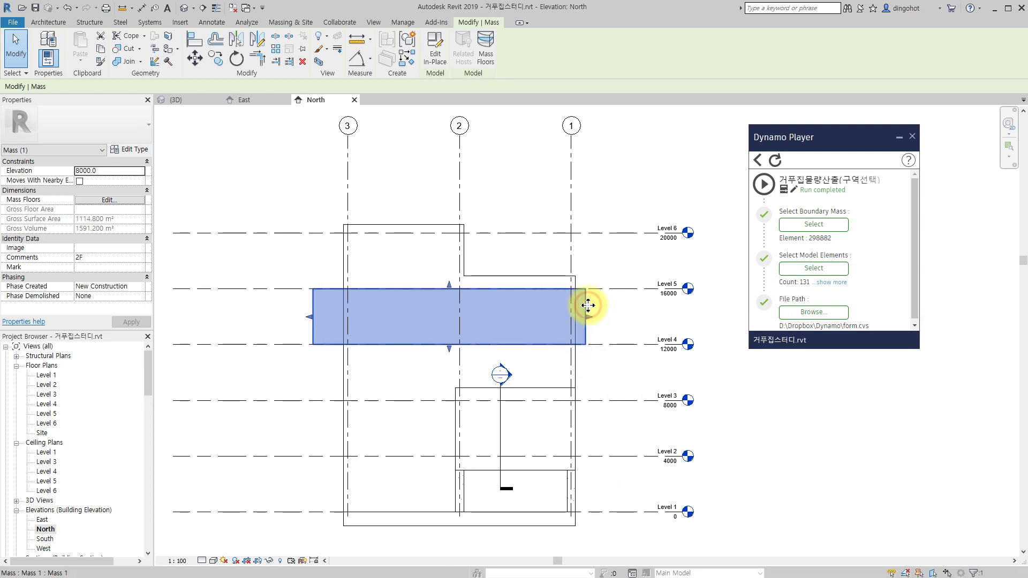
Step: Raise the mass to the Level 5–6 band, rerun the graph, and switch to the default 3D view
mouse_move(588, 305)
left_mouse_down()
mouse_move(611, 234)
mouse_move(602, 231)
left_mouse_up()
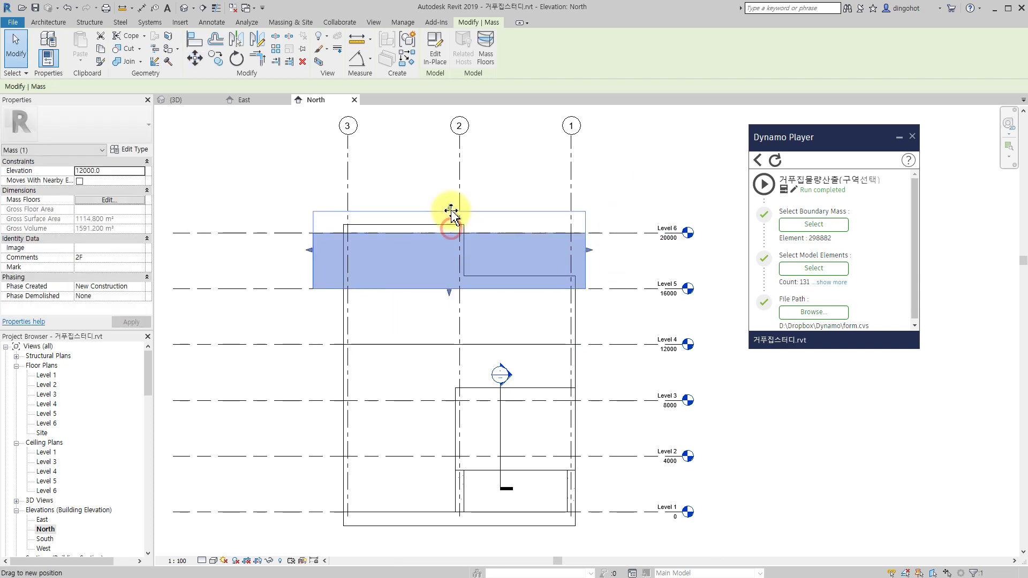
left_click(486, 193)
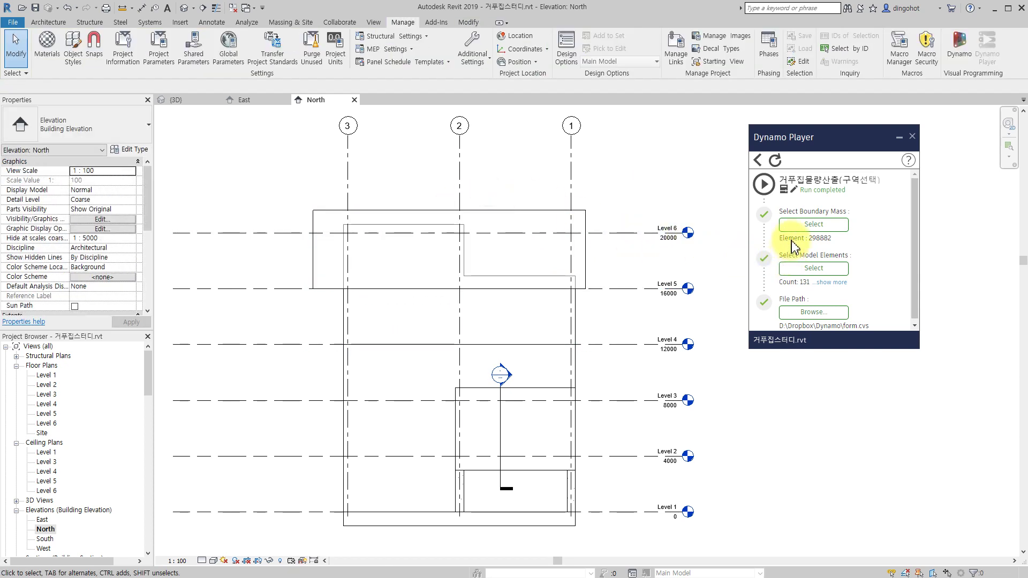
left_click(763, 186)
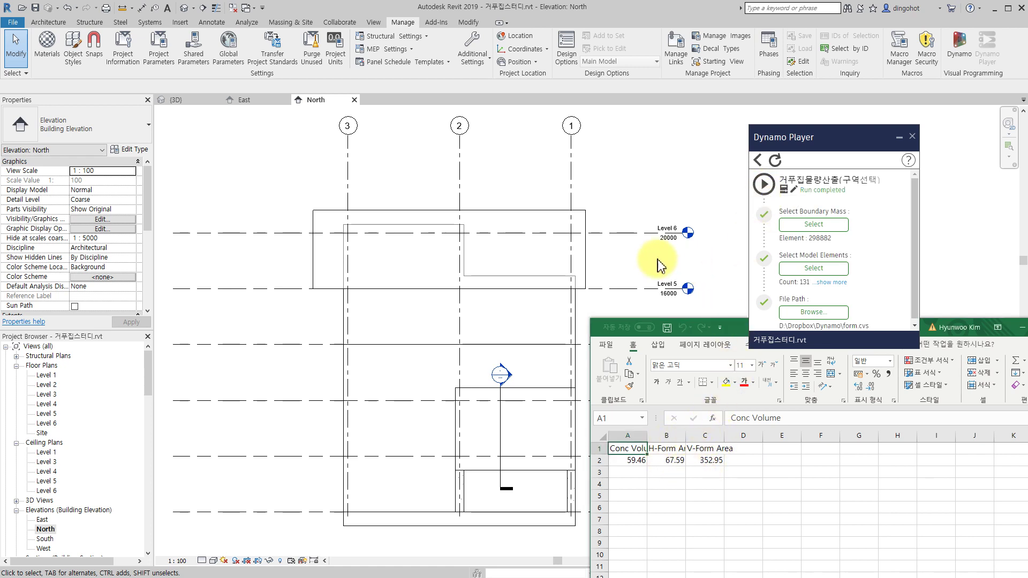
left_click(185, 8)
mouse_move(491, 280)
middle_mouse_down("shift")
mouse_move(436, 362)
mouse_move(551, 362)
middle_mouse_up("shift")
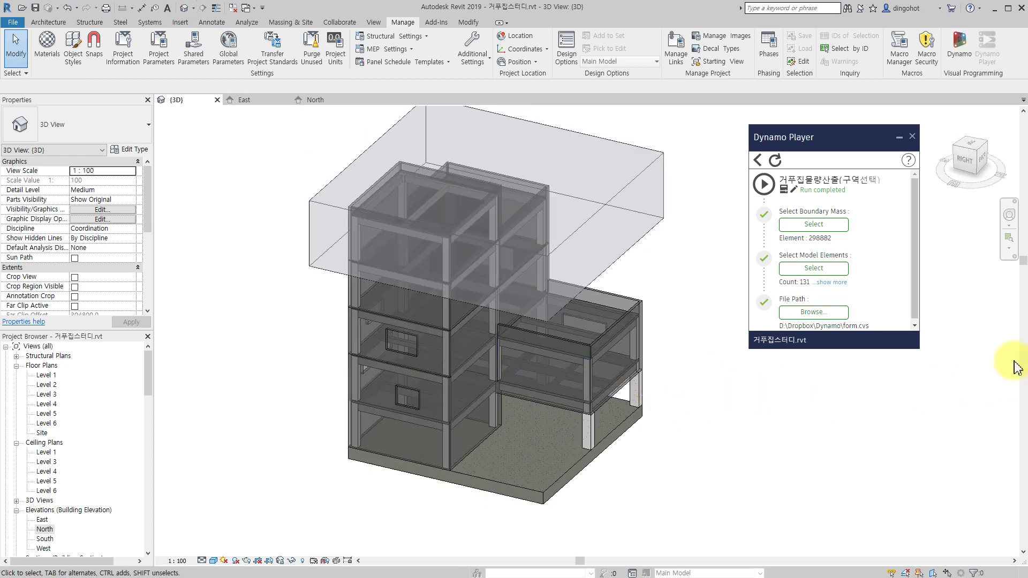
left_click(914, 137)
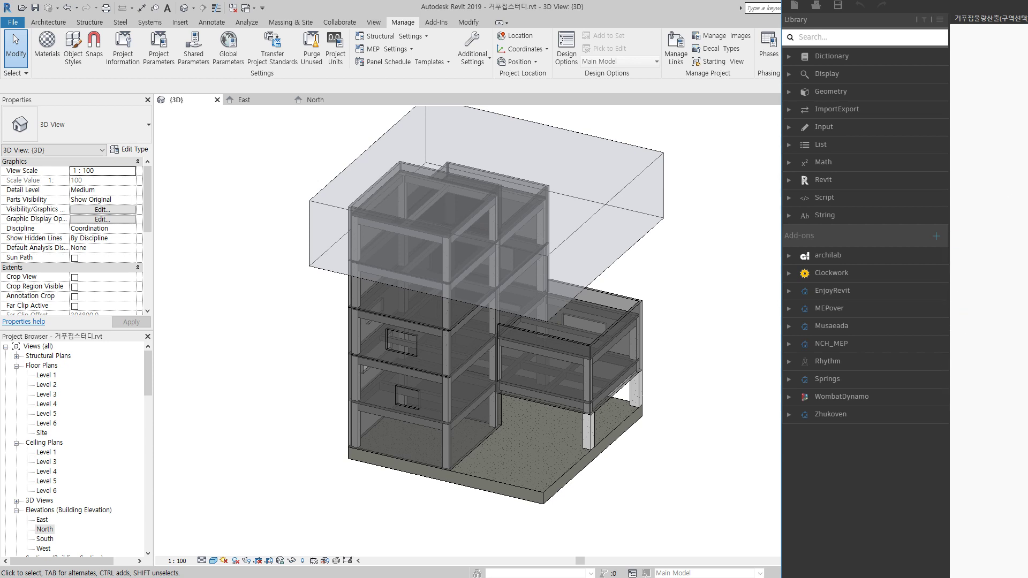
Step: Orbit and zoom the 3D view to a near-frontal view of the building
mouse_move(307, 519)
left_mouse_down()
mouse_move(562, 178)
mouse_move(653, 138)
left_mouse_up()
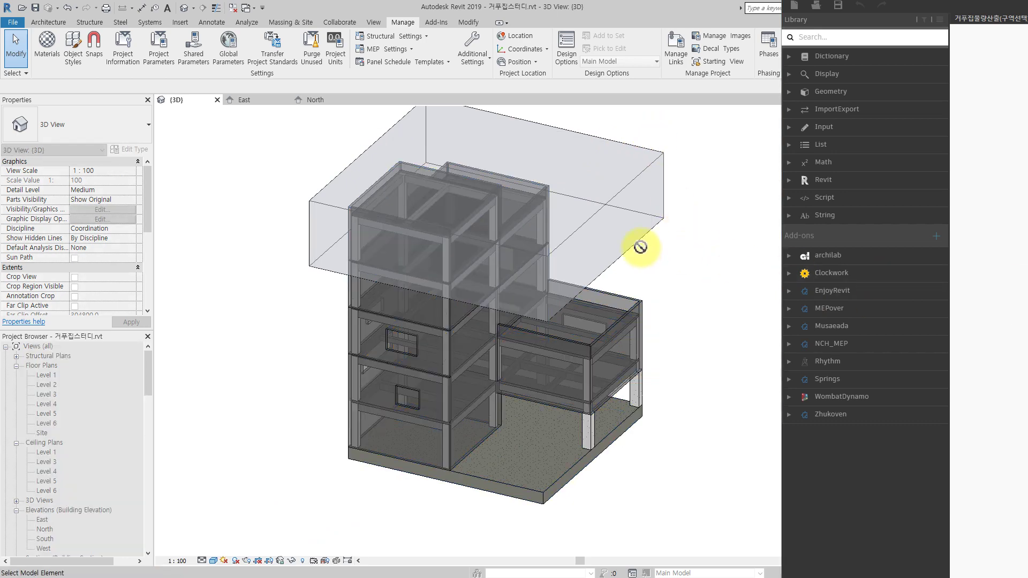
scroll(703, 297, "down", 1)
scroll(690, 339, "down", 1)
mouse_move(690, 342)
middle_mouse_down("shift")
mouse_move(723, 195)
mouse_move(664, 235)
middle_mouse_up("shift")
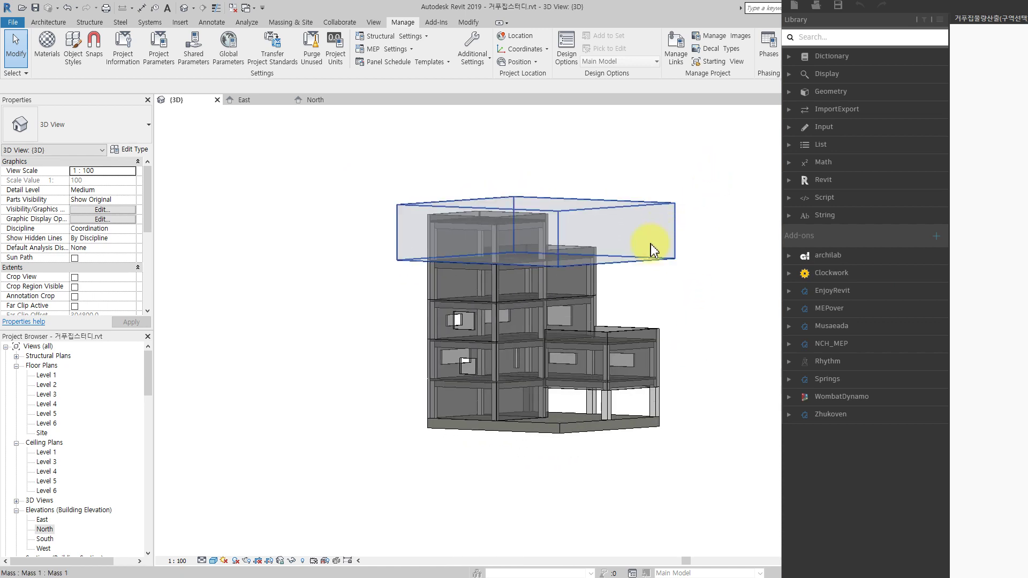
scroll(988, 322, "down", 5)
scroll(988, 295, "up", 3)
scroll(988, 294, "up", 2)
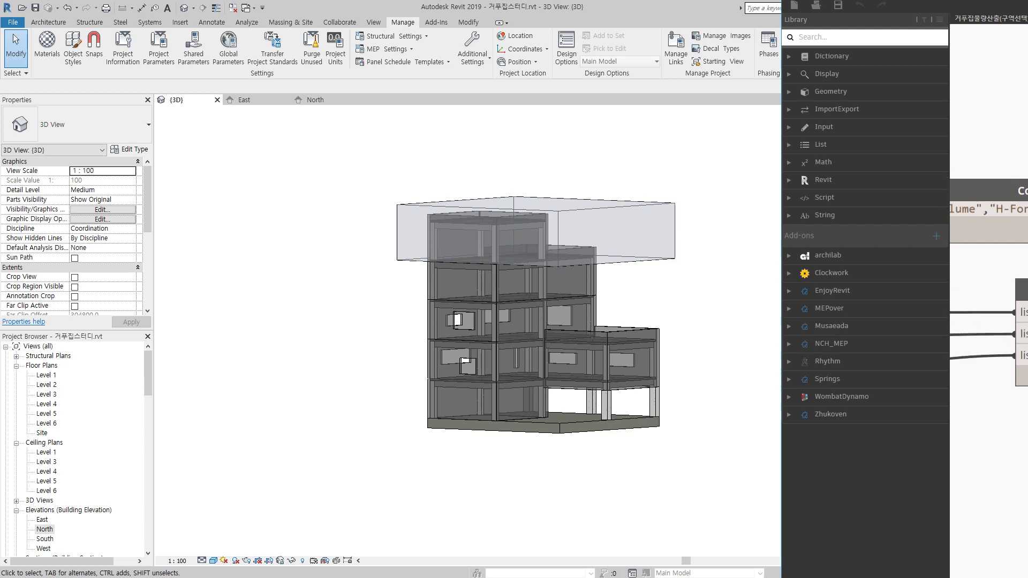
scroll(988, 294, "up", 2)
scroll(988, 295, "down", 2)
scroll(989, 295, "down", 2)
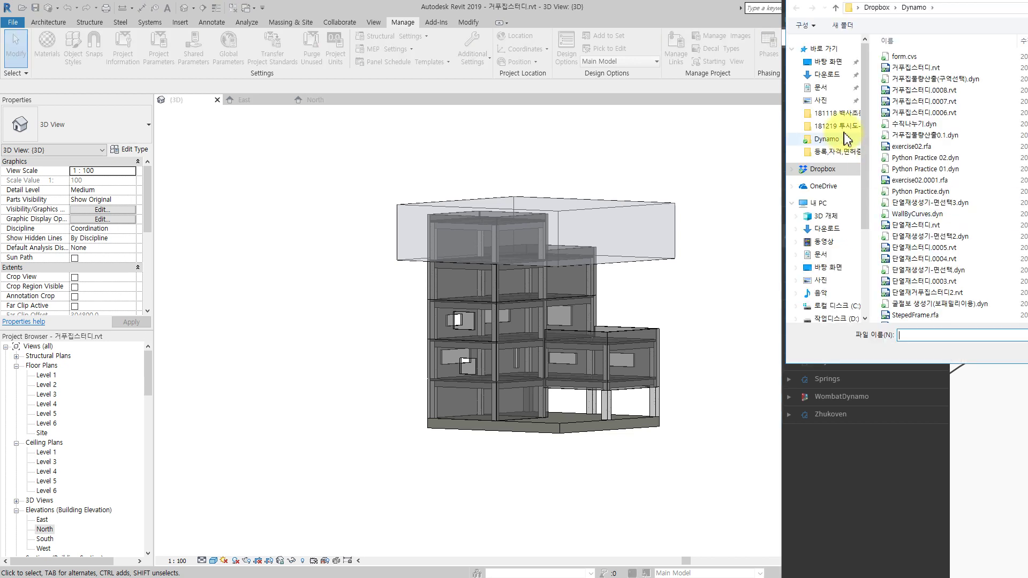
Step: Select form.cvs in the Dropbox Dynamo folder as the graph's File Path
left_click(899, 57)
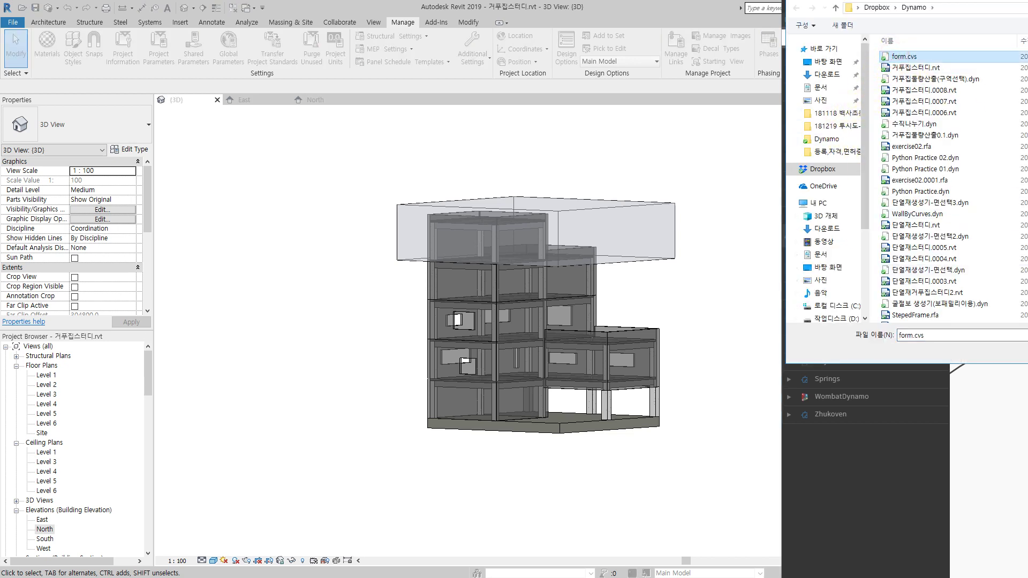
left_click_drag(1026, 11, 625, 76)
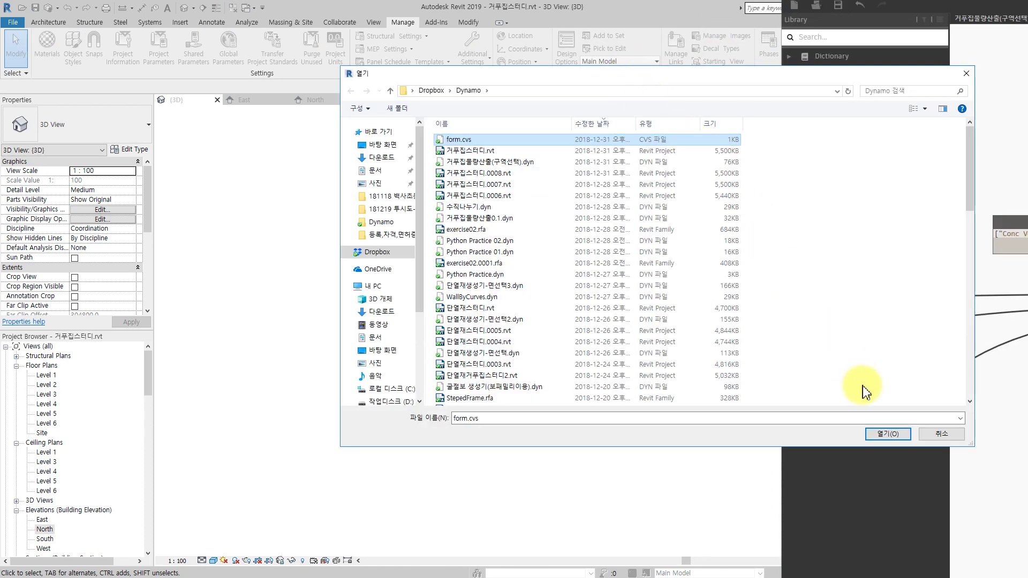
left_click(882, 434)
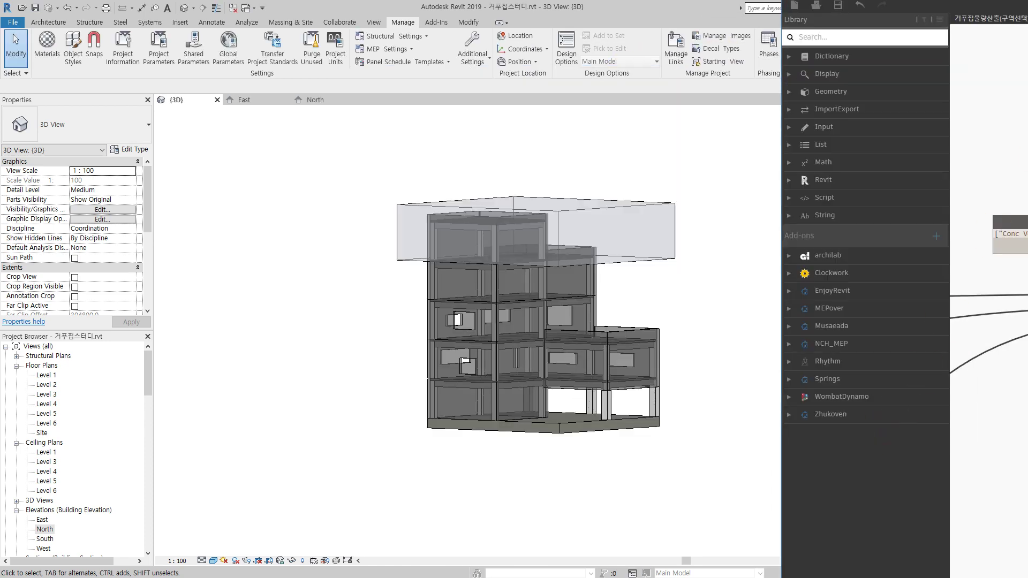
scroll(482, 271, "down", 5)
Step: Frame the selection nodes in the graph and run the quantity graph
scroll(638, 280, "up", 4)
scroll(689, 202, "down", 3)
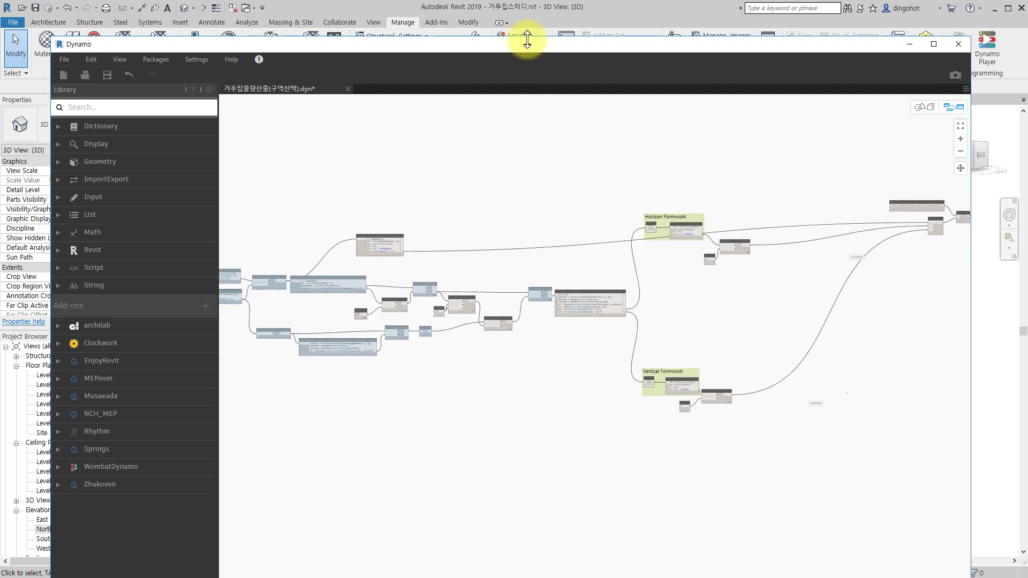
mouse_move(527, 40)
left_mouse_down()
mouse_move(506, 262)
mouse_move(519, 69)
left_mouse_up()
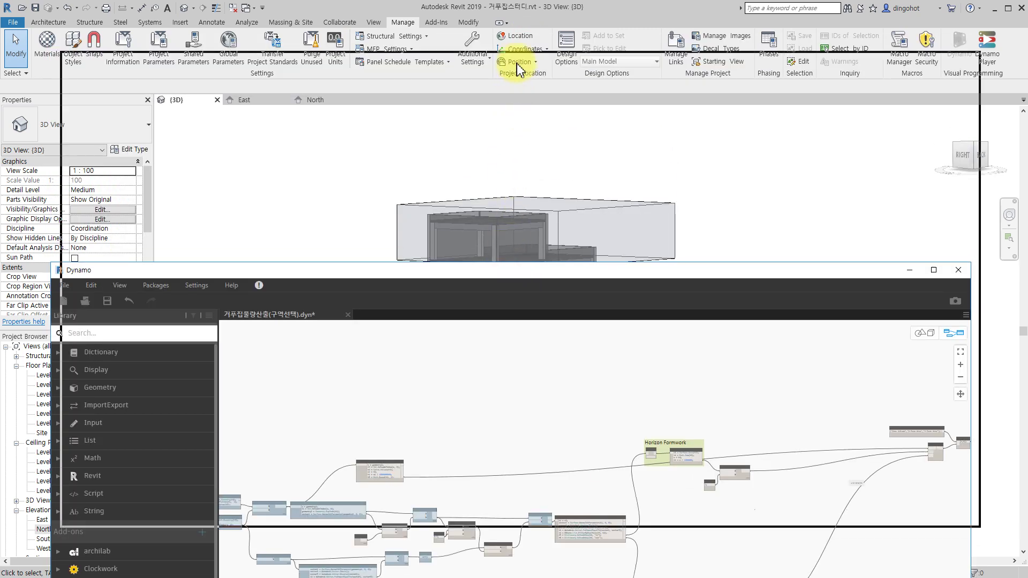
scroll(730, 280, "up", 2)
scroll(466, 314, "up", 2)
scroll(438, 320, "up", 3)
mouse_move(438, 320)
middle_mouse_down()
mouse_move(567, 305)
mouse_move(392, 325)
middle_mouse_up()
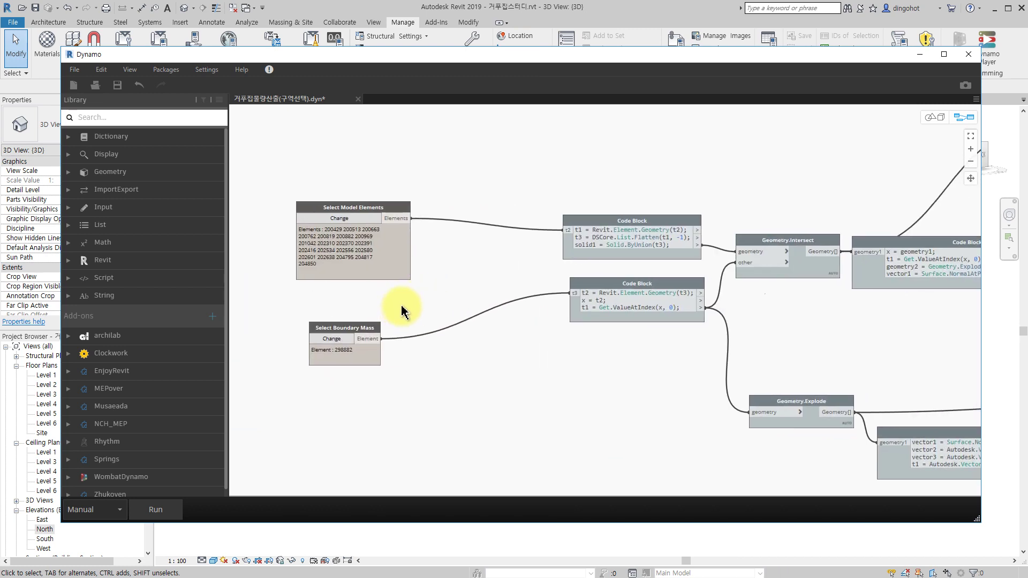
left_click(161, 510)
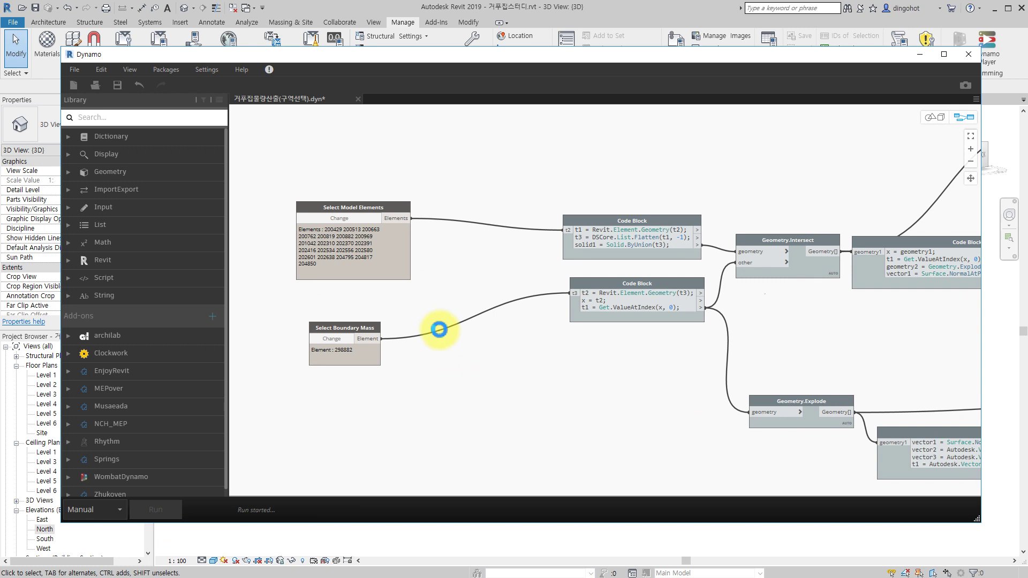
Step: Orbit Dynamo's 3D background preview to inspect the generated formwork geometry
mouse_move(614, 313)
middle_mouse_down()
mouse_move(395, 371)
mouse_move(666, 259)
middle_mouse_up()
key("ctrl+b")
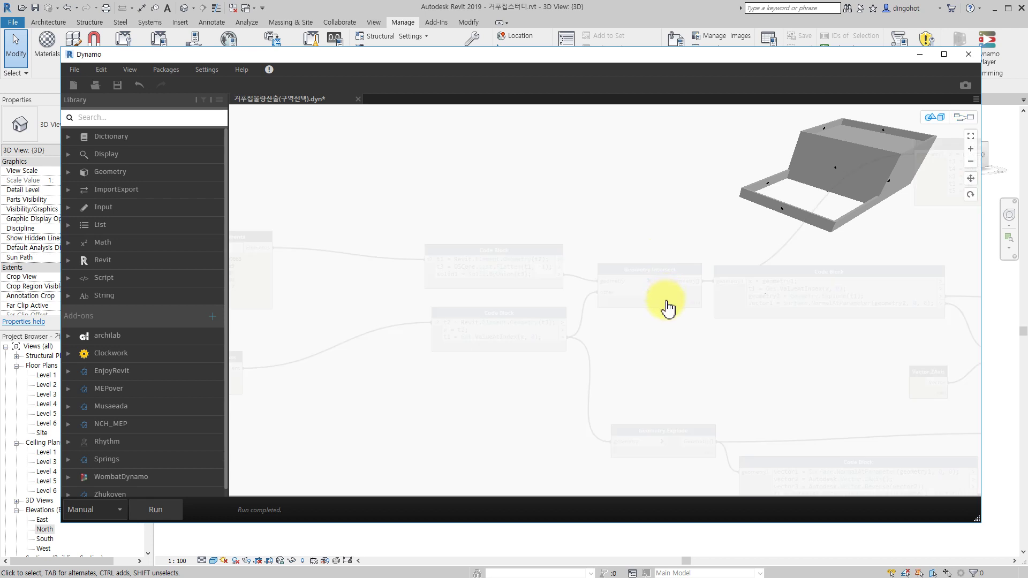
right_click_drag(667, 307, 642, 345)
scroll(641, 346, "up", 2)
scroll(619, 264, "up", 3)
scroll(619, 306, "down", 3)
scroll(609, 280, "up", 2)
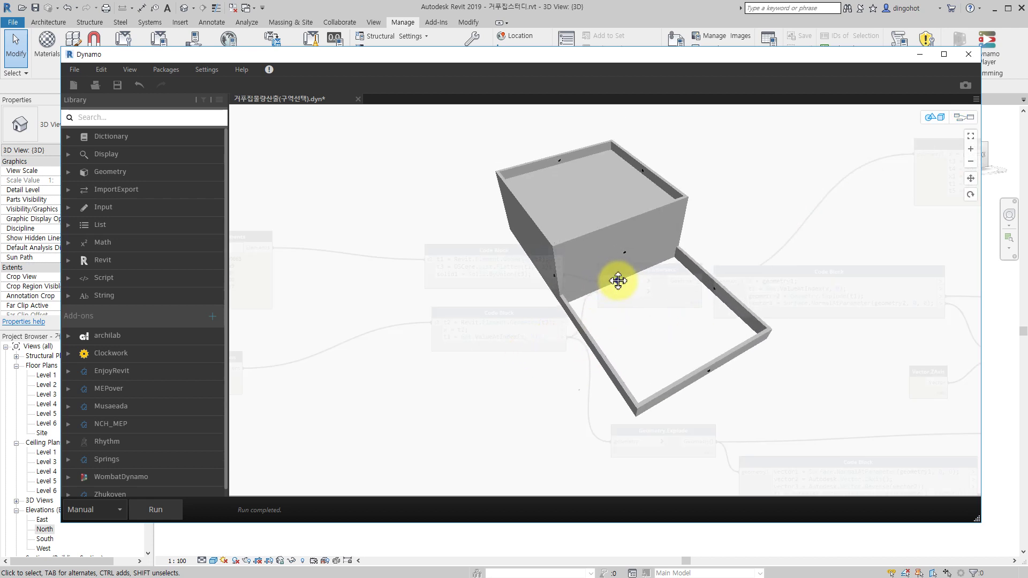
right_click_drag(616, 281, 628, 280)
key("ctrl+b")
Step: Turn off the geometry preview for the volume Code Block
mouse_move(760, 204)
middle_mouse_down()
mouse_move(637, 236)
mouse_move(579, 231)
middle_mouse_up()
right_click(716, 197)
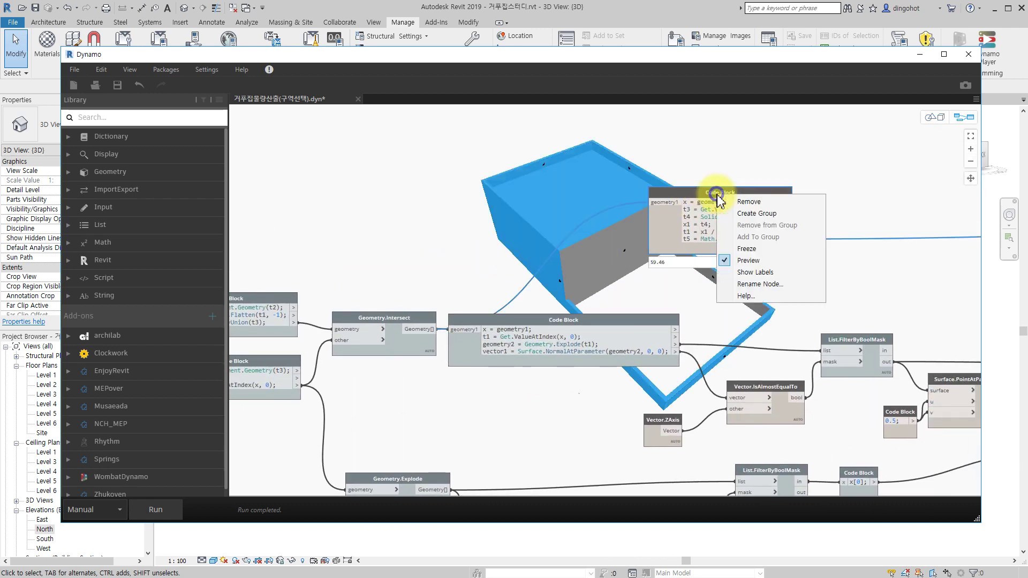
left_click(747, 263)
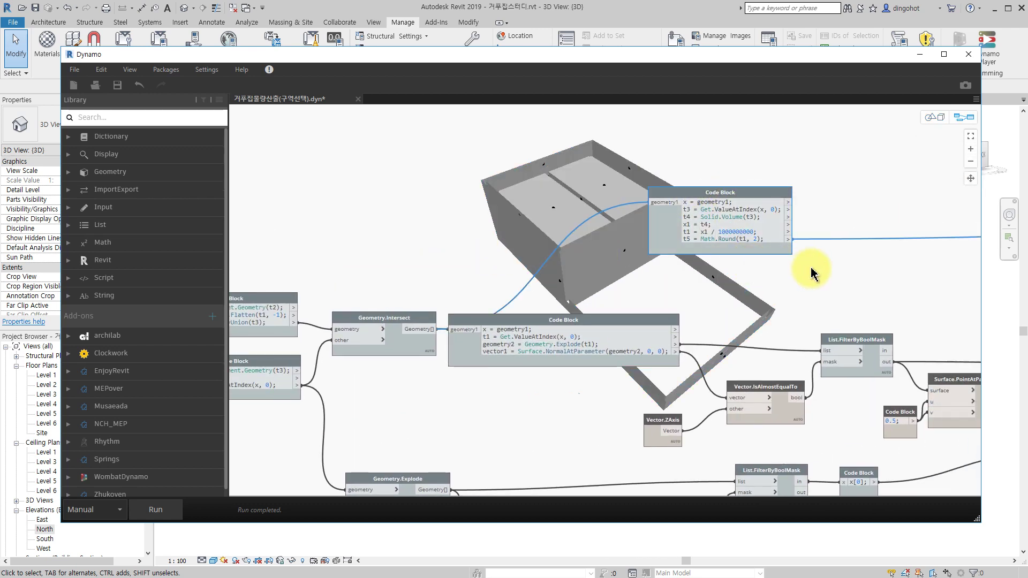
Step: Check the formwork underside in the preview, then minimise Dynamo to reveal Revit's 3D view
key("ctrl+b")
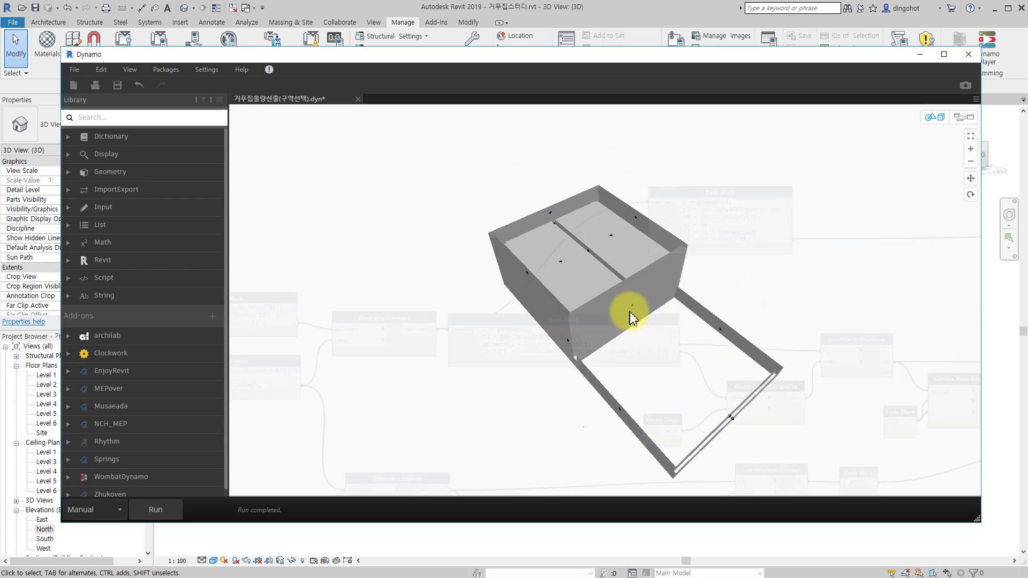
scroll(629, 316, "up", 3)
scroll(565, 298, "up", 3)
mouse_move(599, 284)
right_mouse_down()
mouse_move(651, 266)
mouse_move(670, 188)
mouse_move(608, 202)
mouse_move(597, 230)
mouse_move(606, 305)
mouse_move(625, 271)
mouse_move(658, 280)
right_mouse_up()
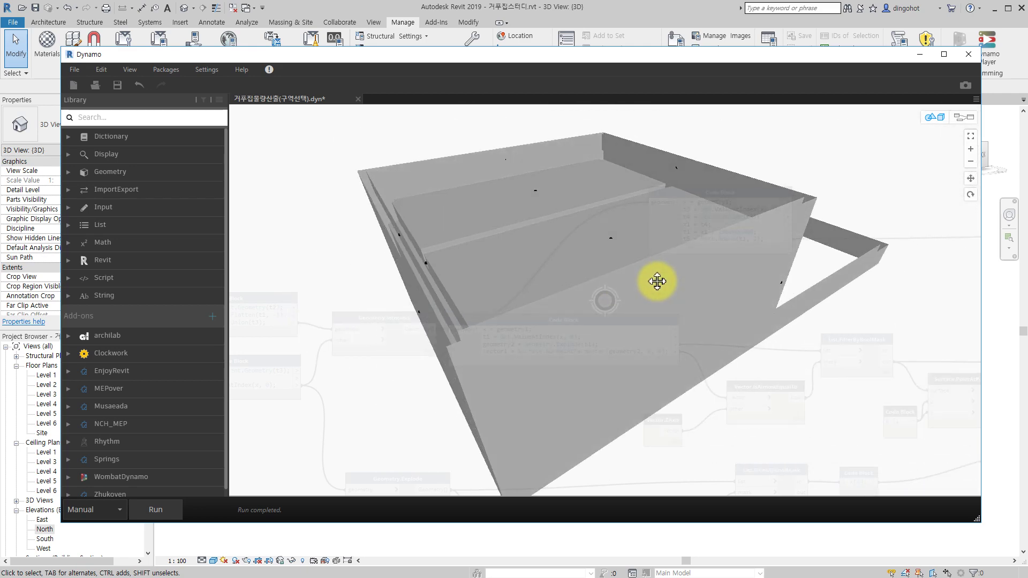
key("ctrl+b")
left_click(470, 22)
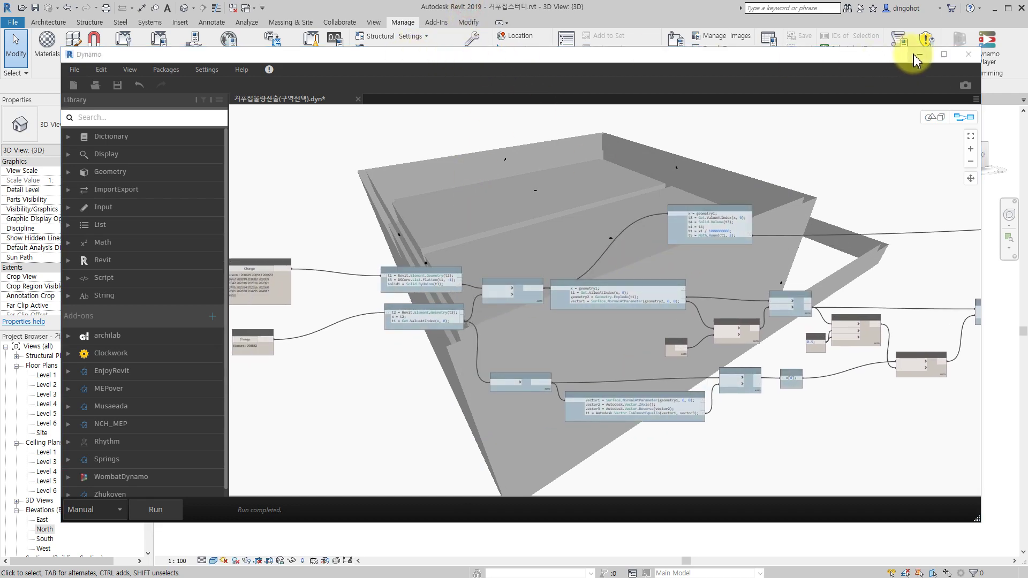
left_click(917, 54)
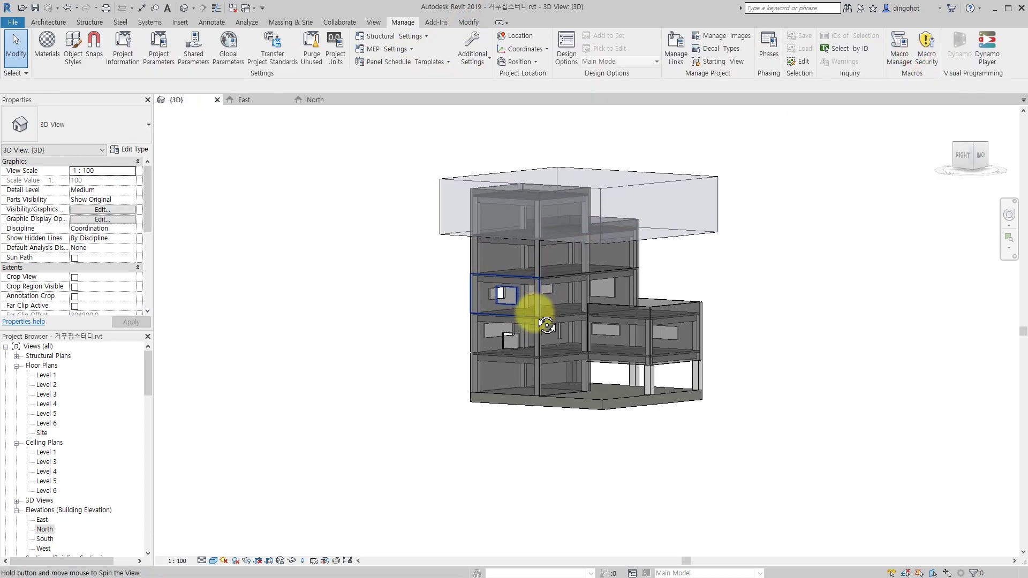
Step: In the North elevation, move the boundary mass down so its bottom sits on Level 2
middle_click_drag(547, 320, 585, 373, "shift")
double_click(48, 530)
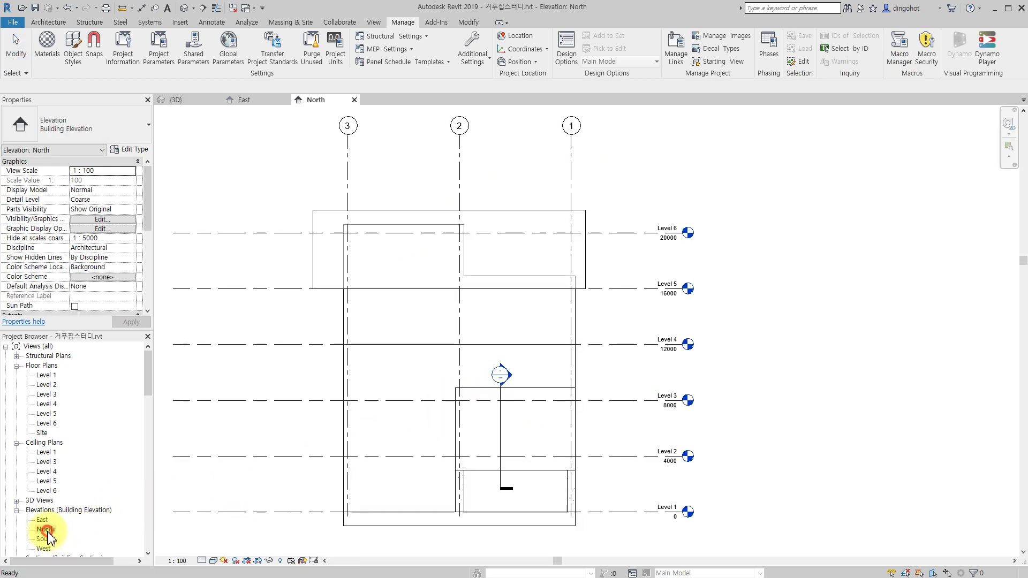
left_click(589, 274)
key("m")
key("v")
left_click(613, 290)
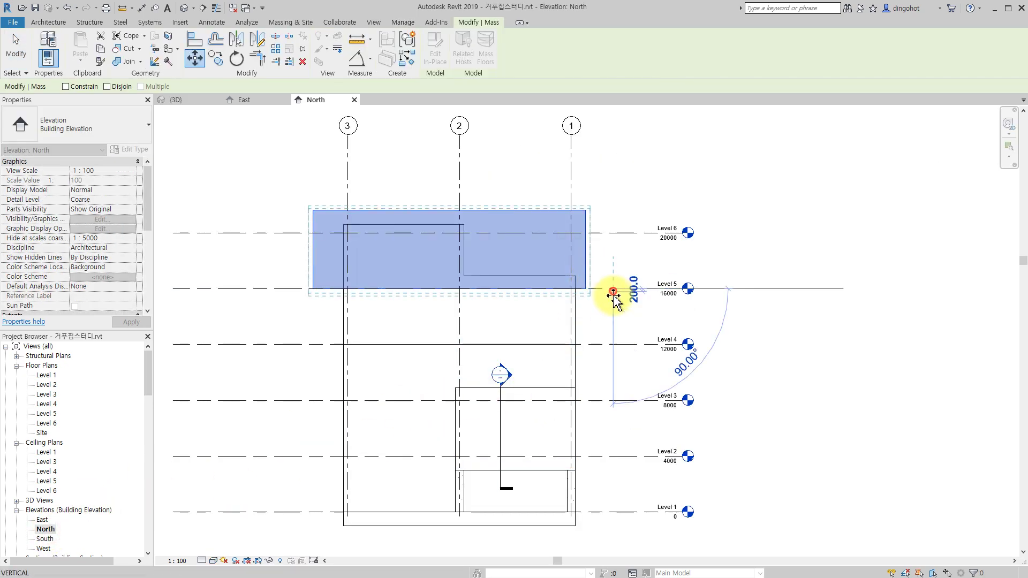
left_click(614, 455)
Step: Align the mass's top edge to Level 3
key("a")
key("l")
left_click(615, 400)
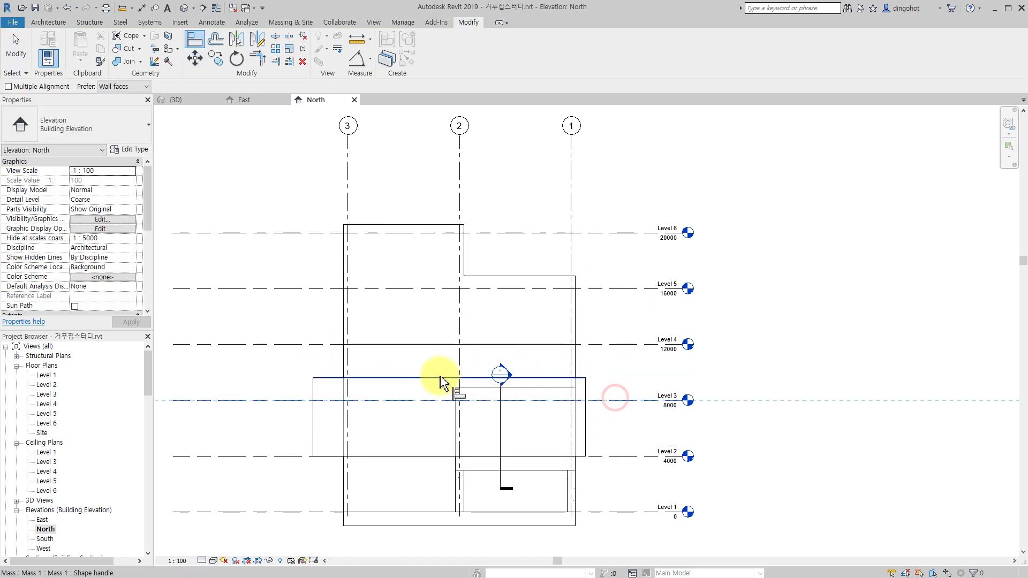
left_click(436, 378)
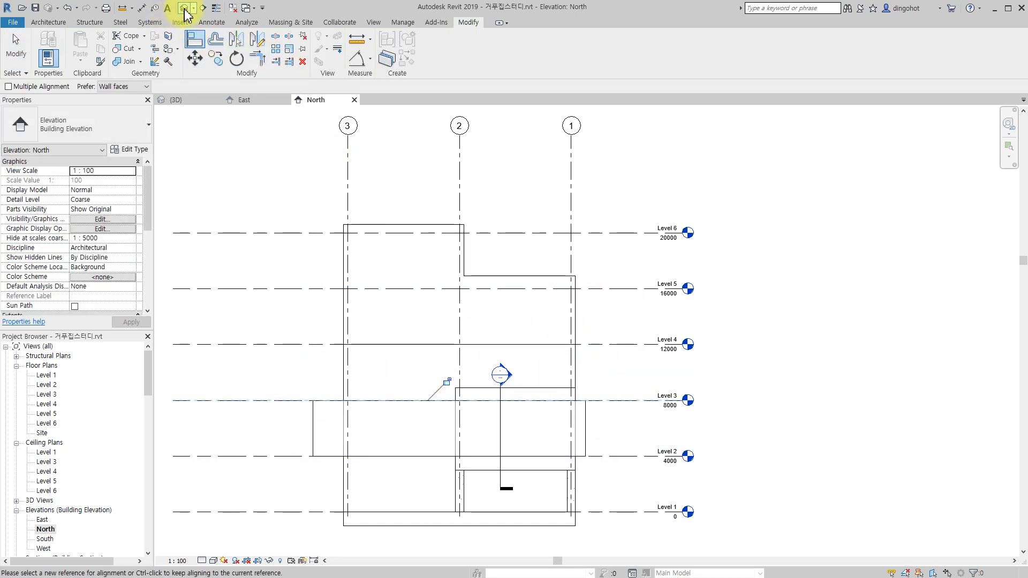
Step: Check the resized mass in the {3D} view and switch back to Dynamo
left_click(185, 10)
mouse_move(344, 195)
middle_mouse_down("shift")
mouse_move(418, 291)
mouse_move(431, 344)
middle_mouse_up("shift")
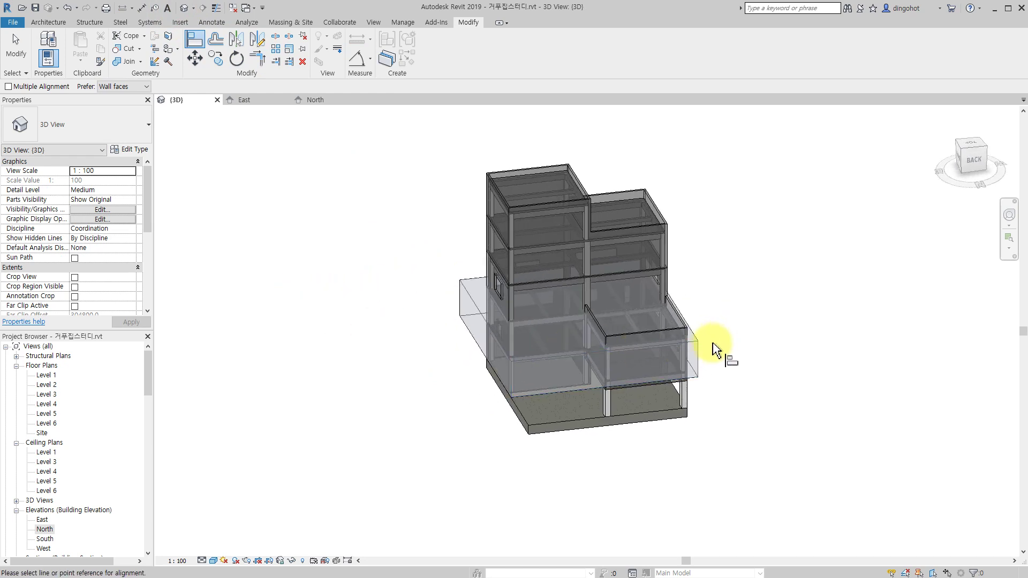
key("Escape")
left_click(702, 345)
mouse_move(702, 345)
middle_mouse_down("shift")
mouse_move(779, 339)
mouse_move(703, 434)
middle_mouse_up("shift")
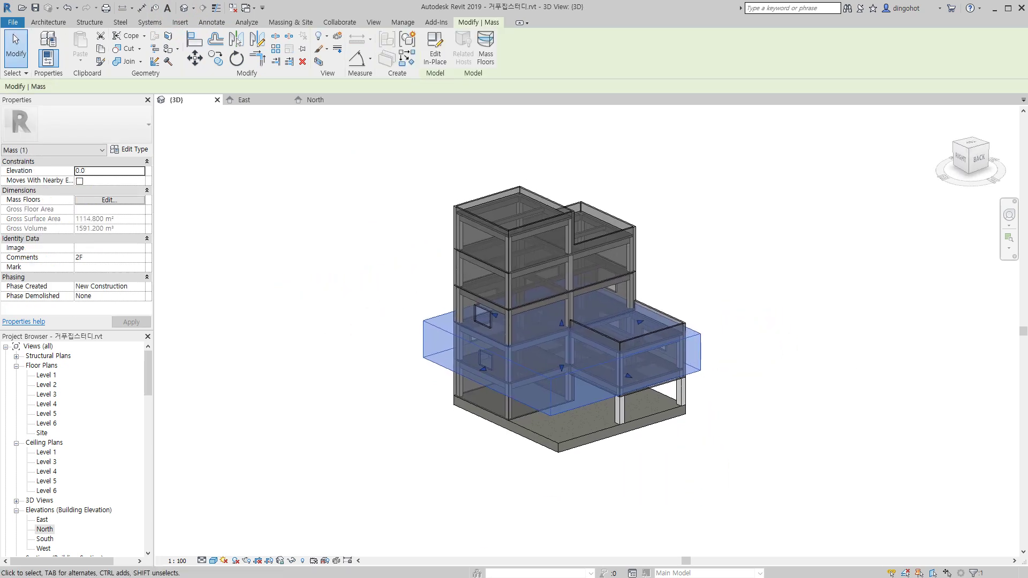
key("alt+Tab")
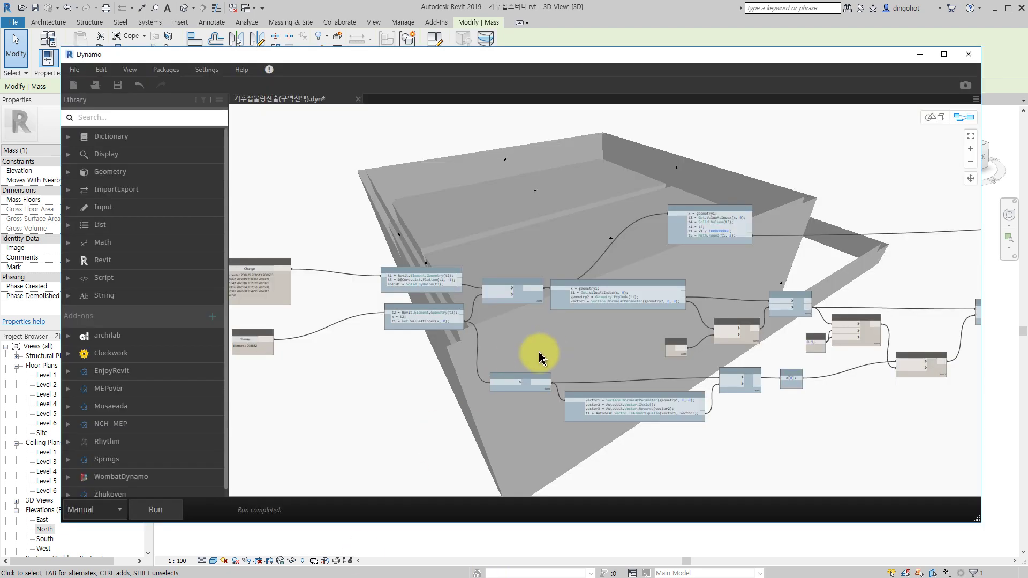
Step: Rerun the quantity graph on the Level 2–3 mass
middle_click_drag(437, 422, 619, 372)
scroll(619, 372, "down", 2)
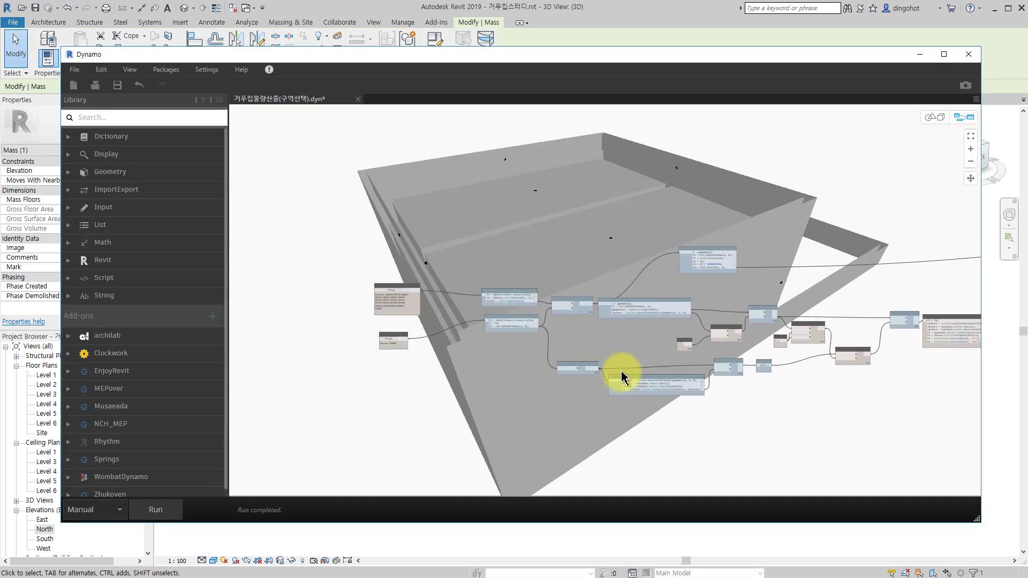
left_click(166, 510)
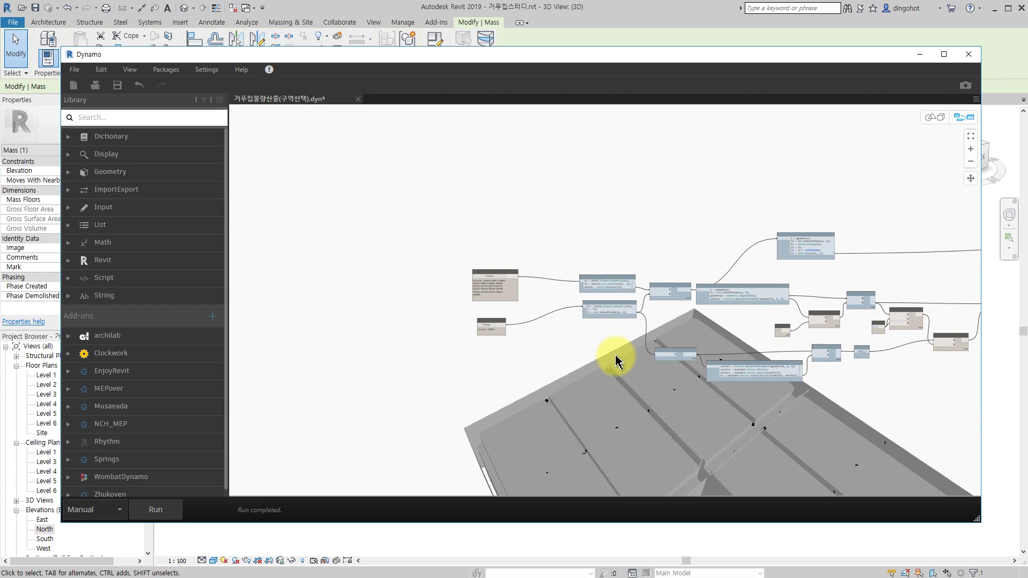
Step: Orbit and zoom the background preview to check the new formwork geometry
key("ctrl+b")
right_click_drag(615, 401, 578, 199)
mouse_move(659, 332)
right_mouse_down()
mouse_move(685, 309)
mouse_move(705, 321)
right_mouse_up()
scroll(764, 329, "up", 3)
scroll(854, 328, "up", 3)
scroll(795, 303, "up", 3)
scroll(797, 298, "up", 2)
scroll(797, 324, "down", 2)
scroll(775, 337, "down", 2)
scroll(731, 367, "down", 2)
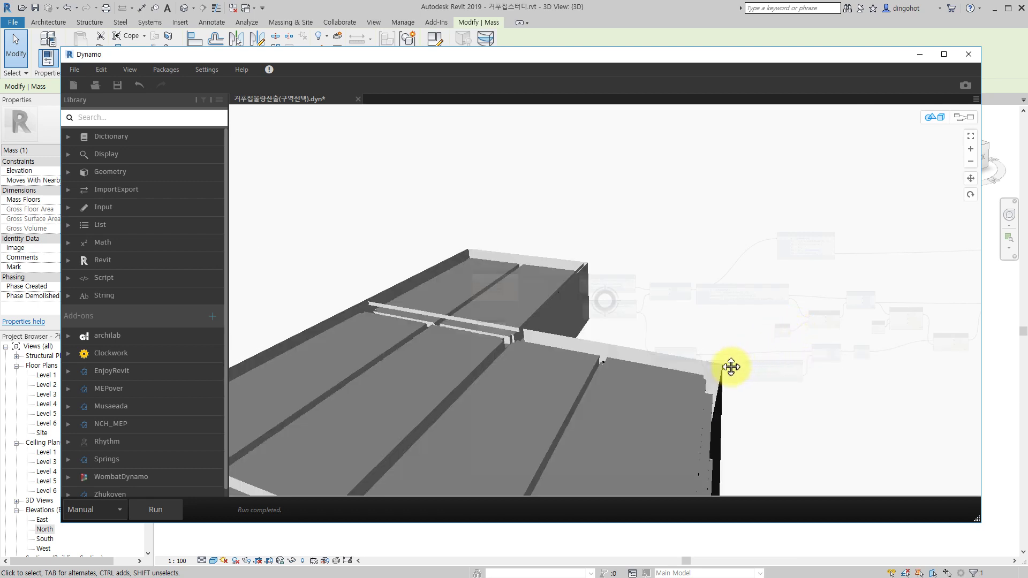
scroll(731, 368, "down", 2)
scroll(680, 367, "down", 2)
scroll(654, 337, "down", 1)
scroll(678, 314, "down", 2)
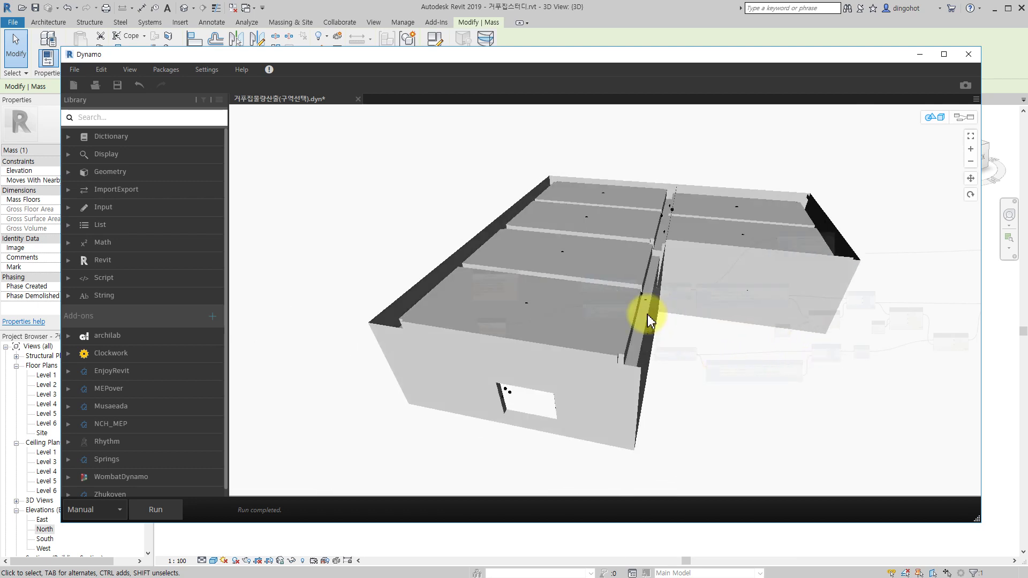
scroll(648, 320, "down", 1)
key("ctrl+b")
Step: Check form.cvs in Excel for volume 115 and formwork areas 201.84 and 519.73
scroll(615, 310, "up", 2)
scroll(610, 328, "up", 2)
scroll(579, 315, "up", 1)
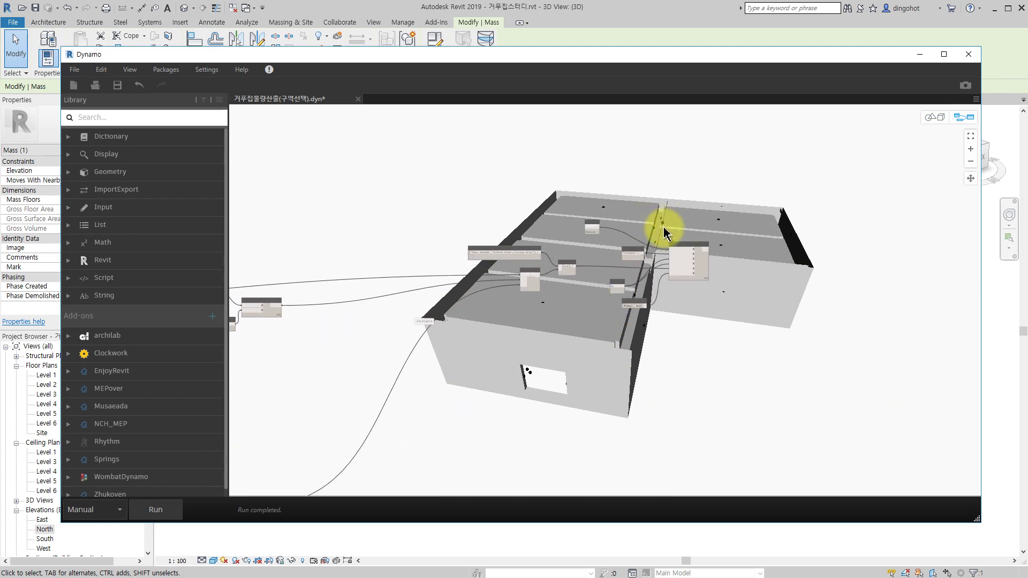
left_click(624, 20)
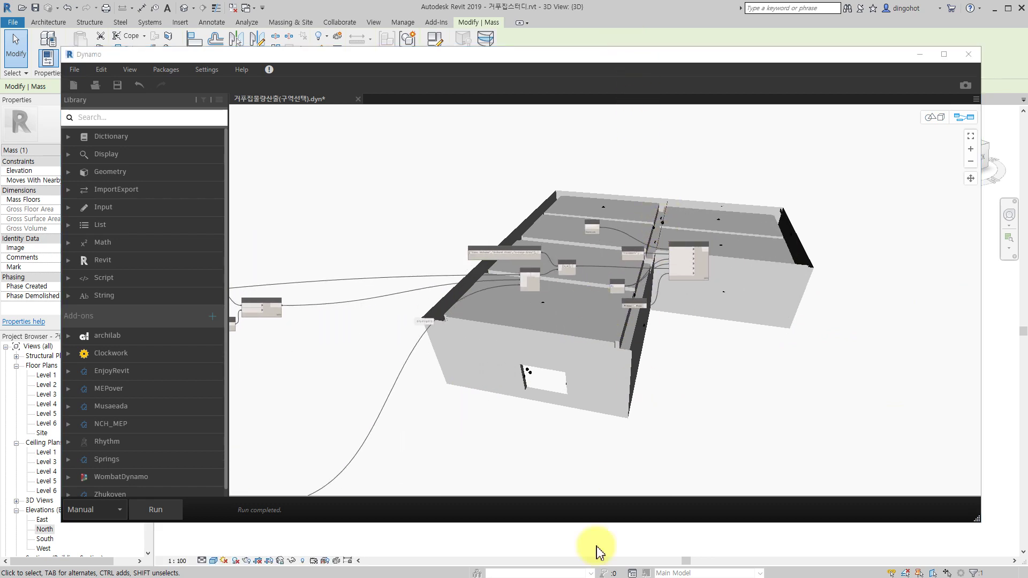
left_click(720, 328)
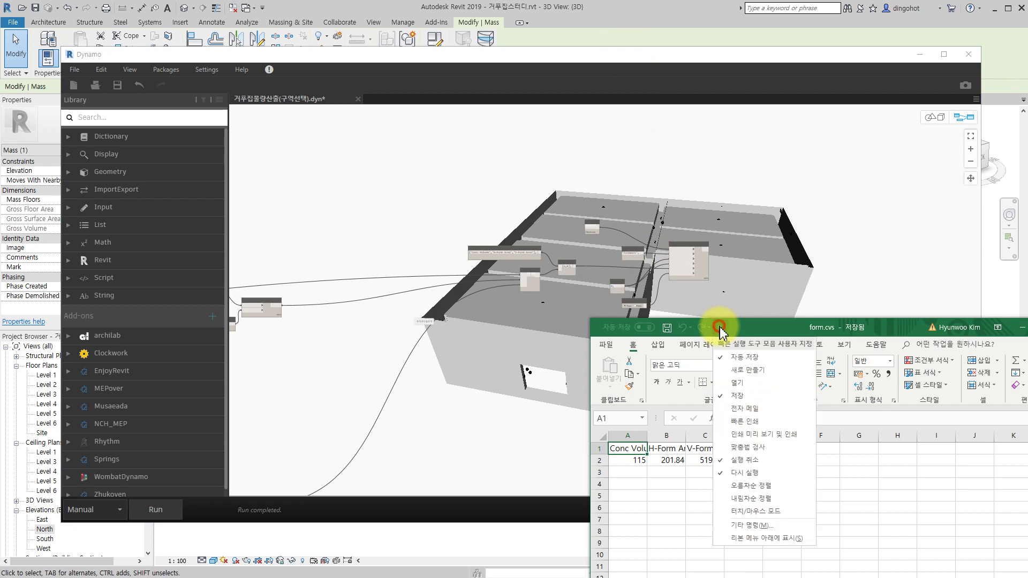
left_click(771, 335)
left_click_drag(777, 333, 716, 204)
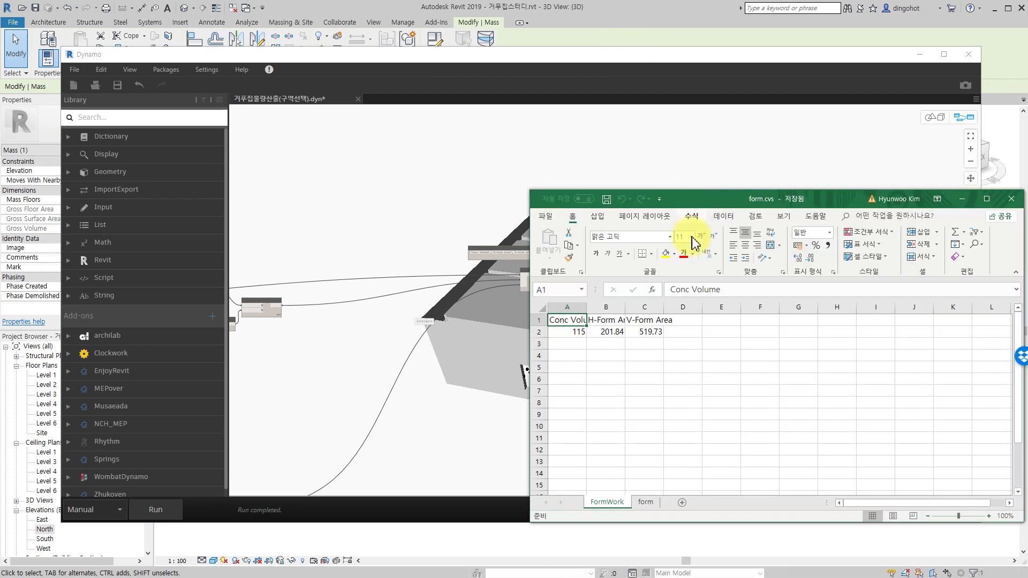
Step: Bring Dynamo back and fit the node graph in view, then activate Revit
left_click(411, 428)
middle_click_drag(502, 427, 670, 409)
scroll(696, 407, "up", 2)
scroll(690, 363, "down", 3)
middle_click_drag(689, 363, 724, 342)
key("ctrl+b")
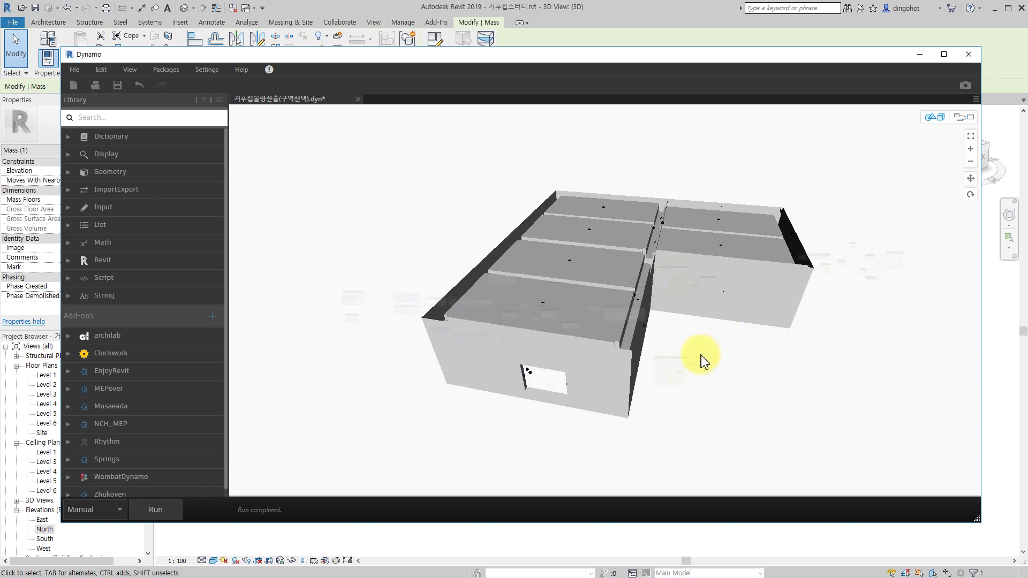
key("ctrl+b")
left_click(563, 11)
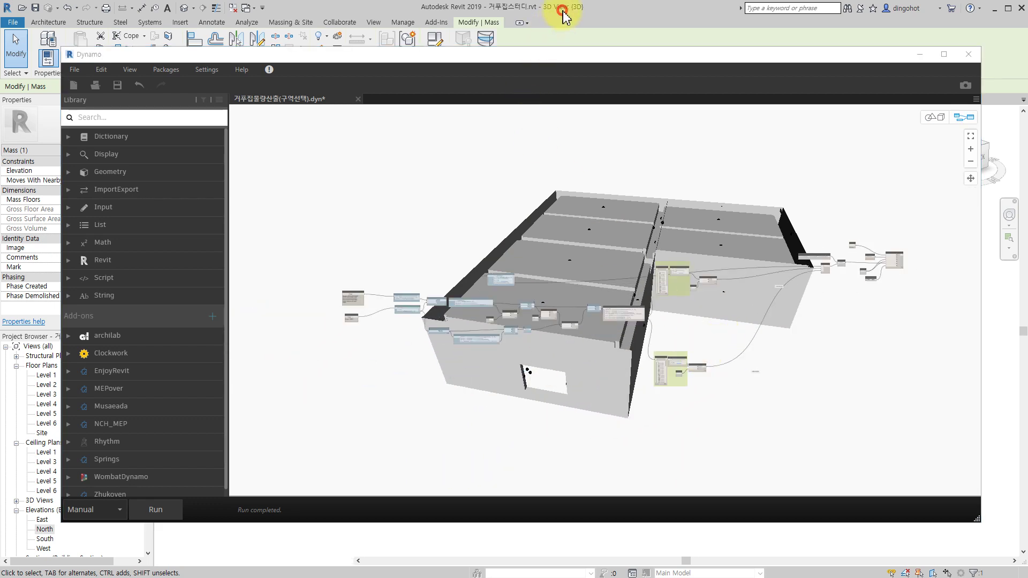
Step: Minimise Dynamo and open Revit's North elevation
left_click_drag(418, 60, 575, 79)
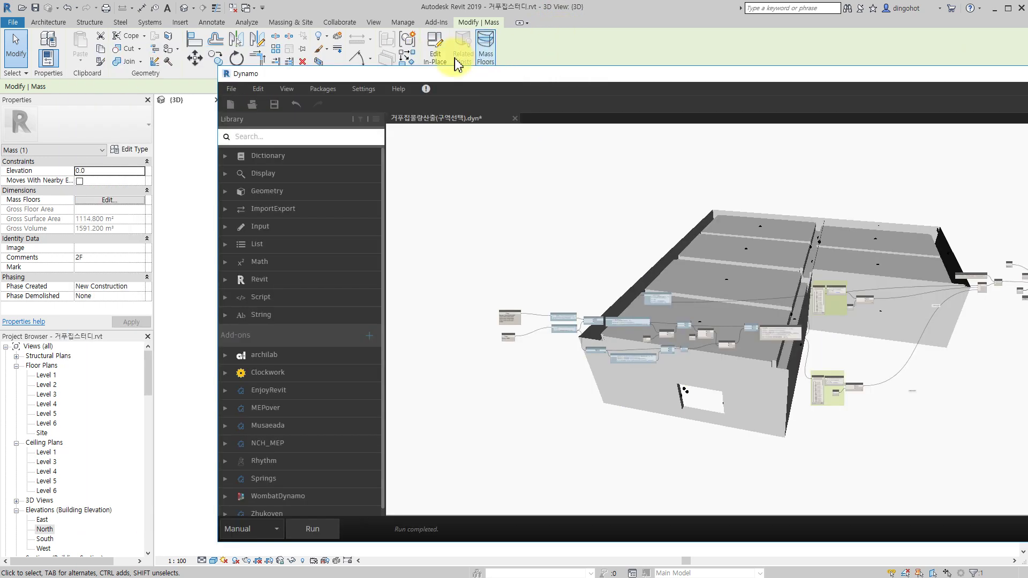
left_click(193, 278)
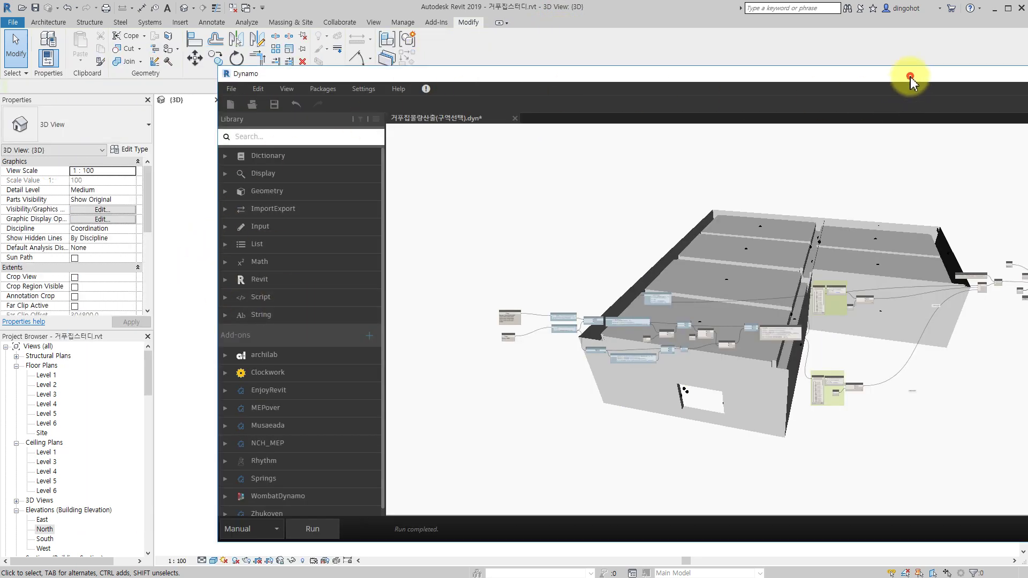
left_click_drag(913, 81, 856, 96)
left_click(893, 86)
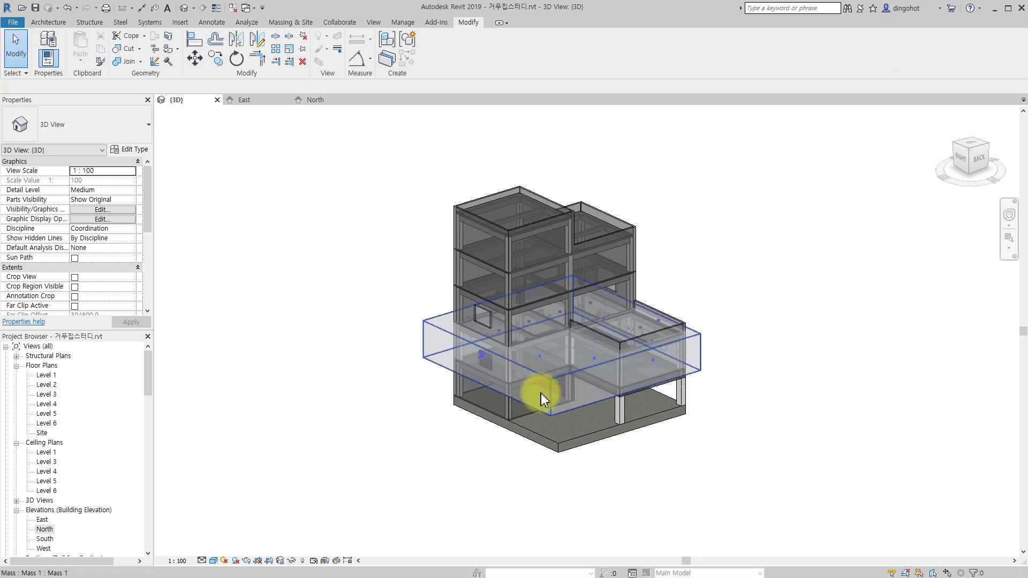
double_click(60, 529)
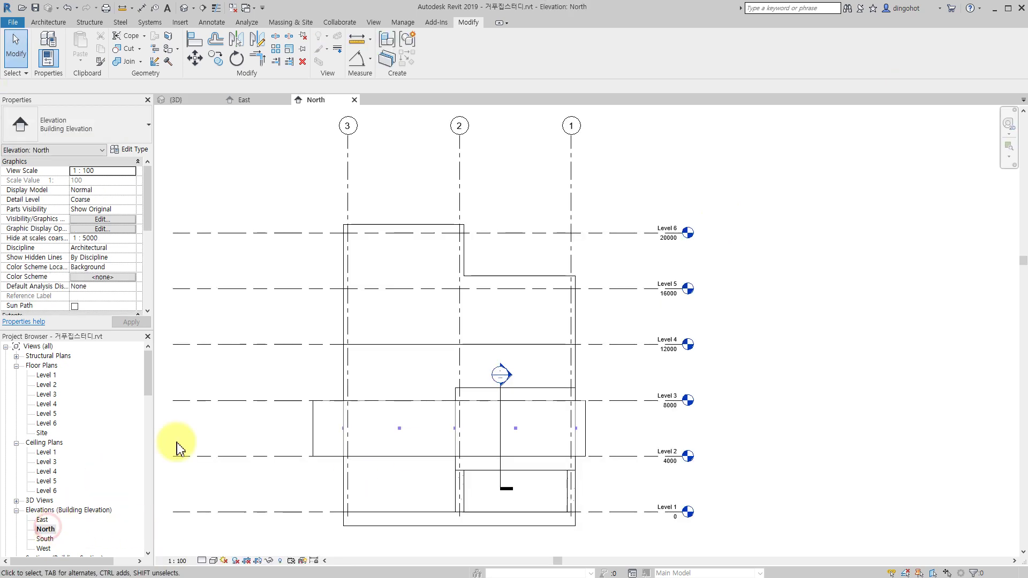
Step: Align the boundary mass's bottom edge to Level 1
left_click(585, 436)
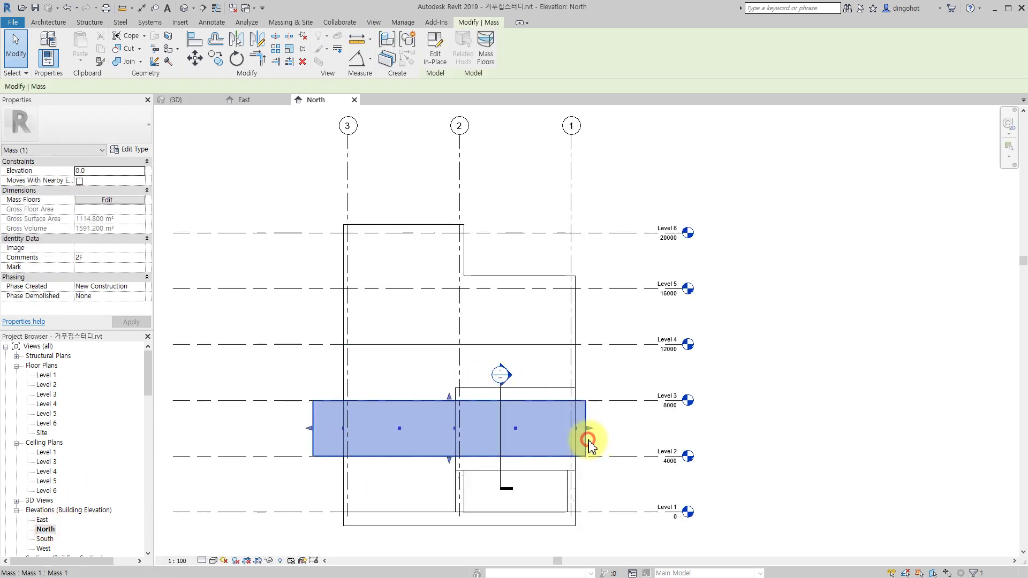
key("a")
key("l")
left_click(610, 513)
left_click(423, 455)
key("Escape")
Step: Drag the mass's top shape handle up above Level 6
left_click(425, 412)
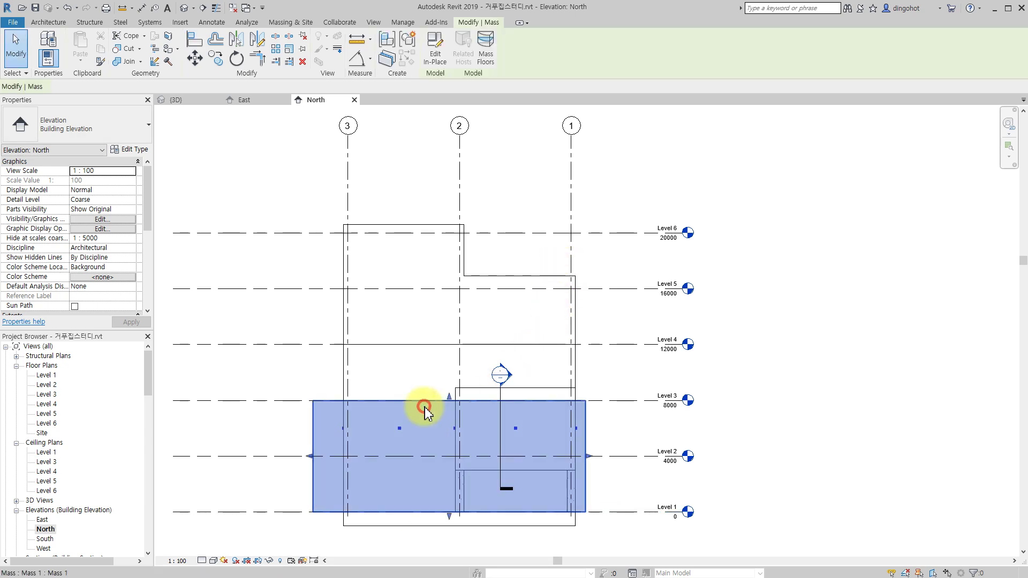
left_click_drag(448, 385, 459, 195)
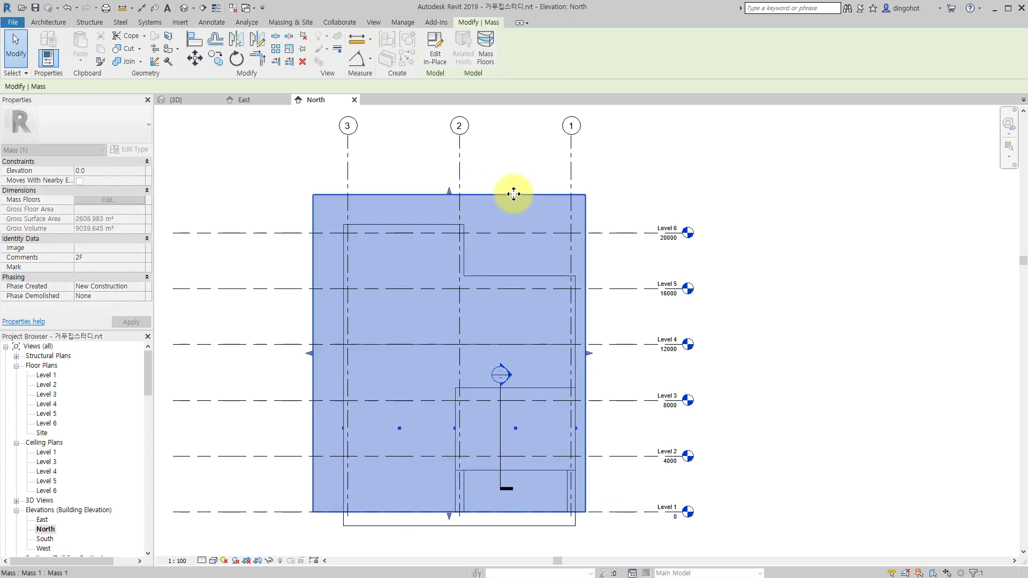
left_click(658, 219)
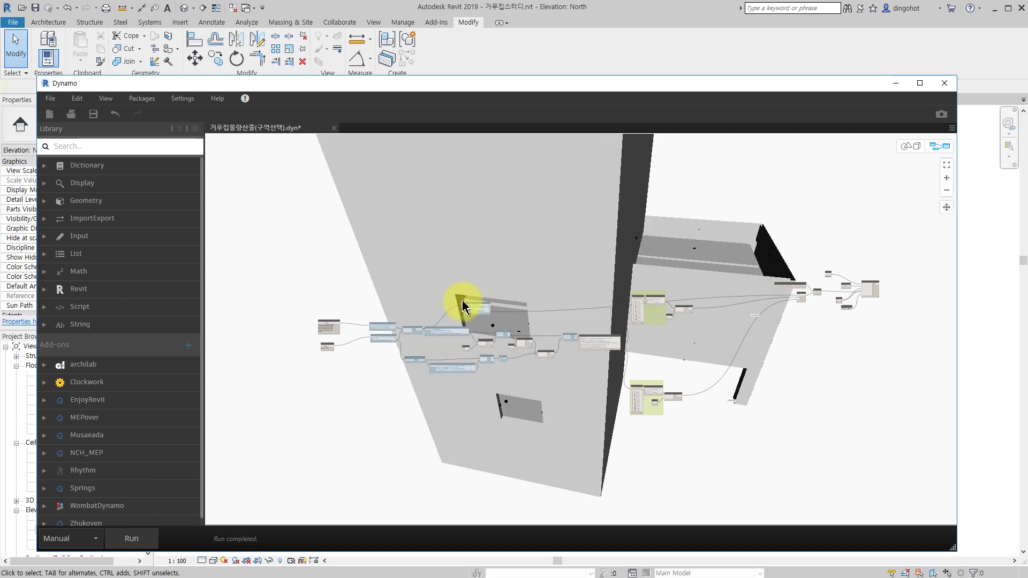
Step: Orbit the 3D preview to inspect formwork generated for the full-height building mass
middle_click_drag(548, 333, 541, 346)
key("ctrl+b")
scroll(542, 344, "down", 3)
scroll(567, 352, "down", 3)
mouse_move(557, 349)
right_mouse_down()
mouse_move(556, 379)
mouse_move(484, 384)
mouse_move(447, 367)
mouse_move(452, 305)
mouse_move(489, 292)
mouse_move(514, 257)
mouse_move(534, 257)
mouse_move(595, 337)
right_mouse_up()
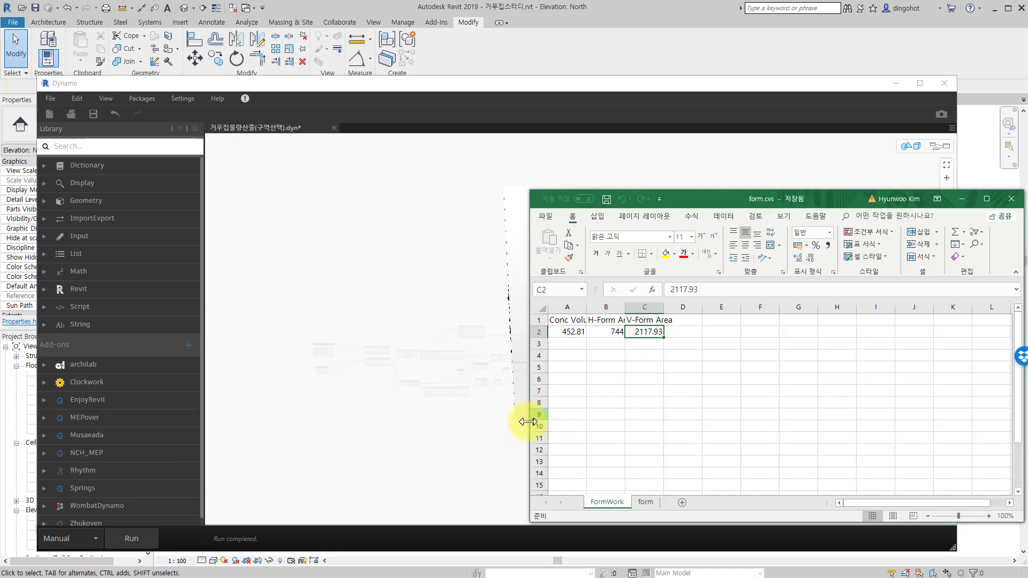
mouse_move(469, 488)
right_mouse_down()
mouse_move(547, 412)
mouse_move(546, 443)
mouse_move(668, 482)
mouse_move(661, 466)
mouse_move(698, 443)
right_mouse_up()
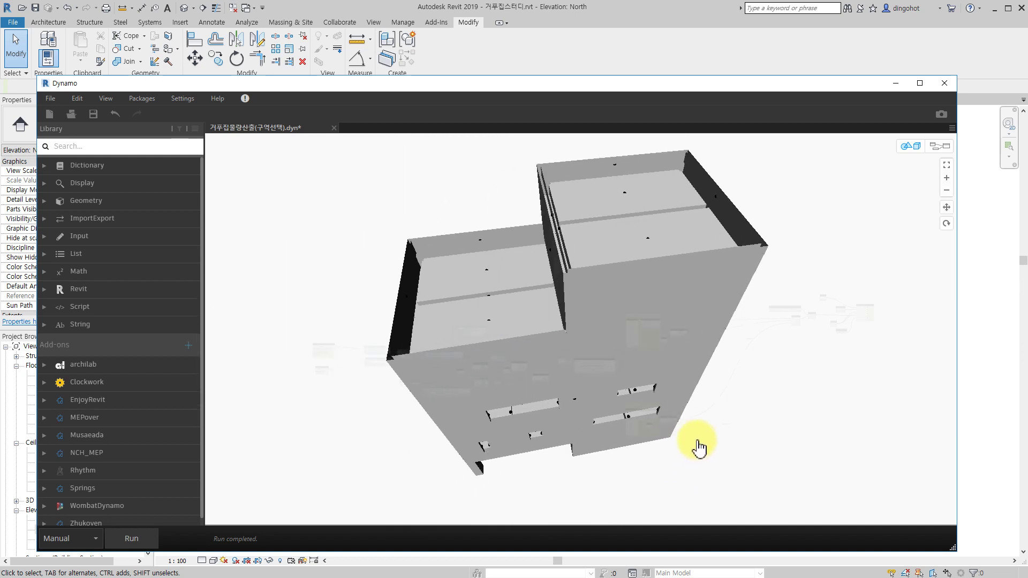